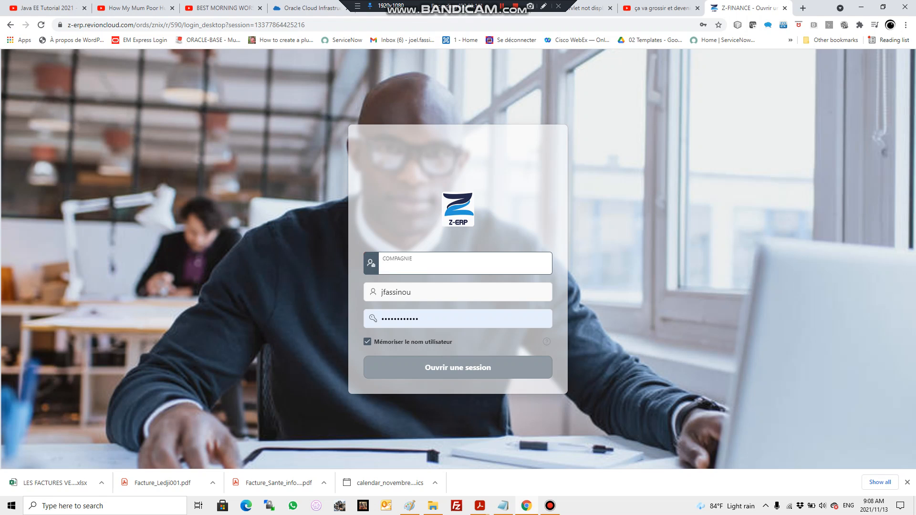
Step: Enter testw as the company and sign in with the credentials already filled in
text(testw)
key(Return)
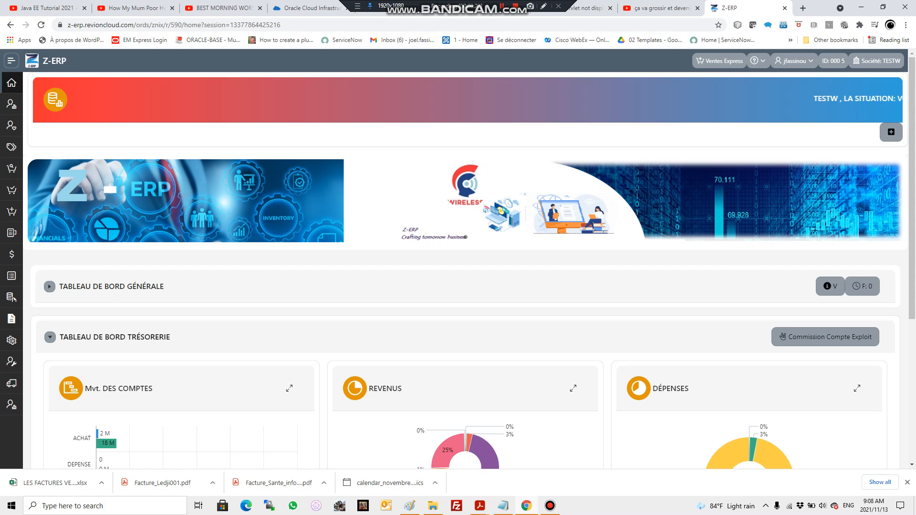
Step: Open a blank product form with the Nouveau Produit shortcut on the dashboard
click(12, 61)
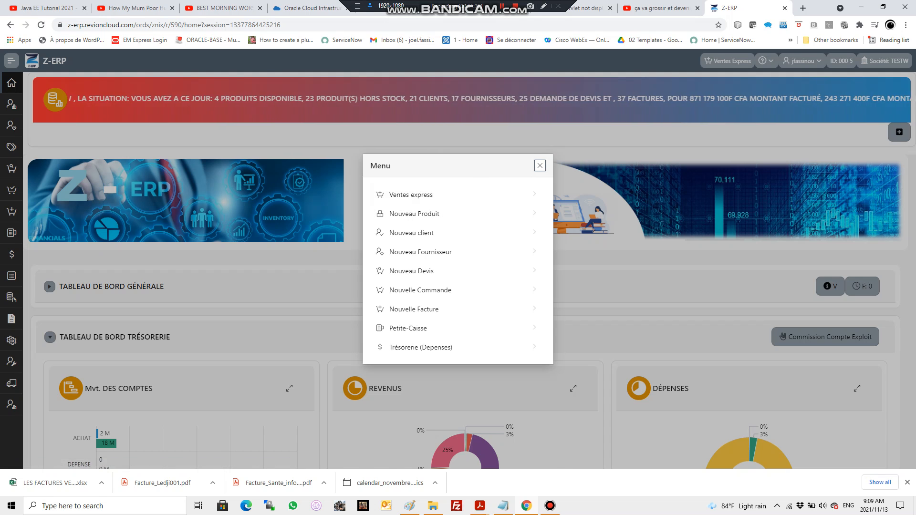
click(593, 229)
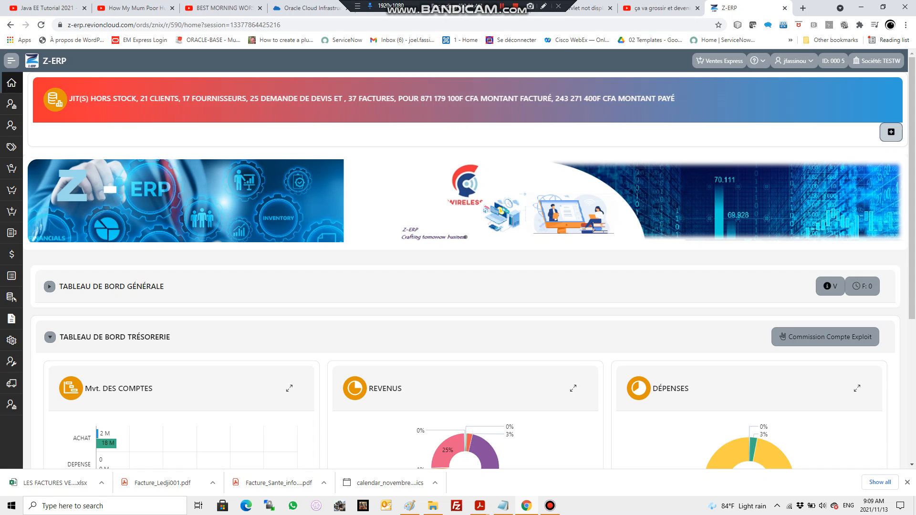
click(891, 133)
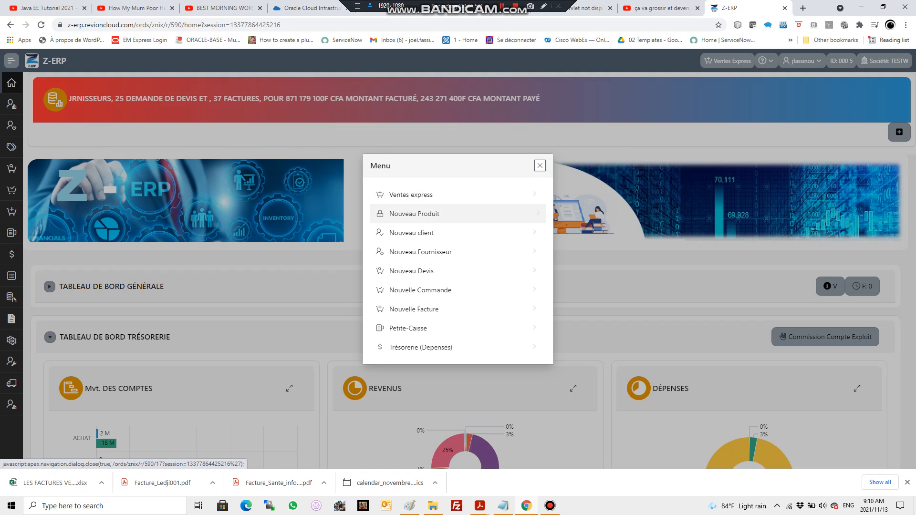
click(414, 214)
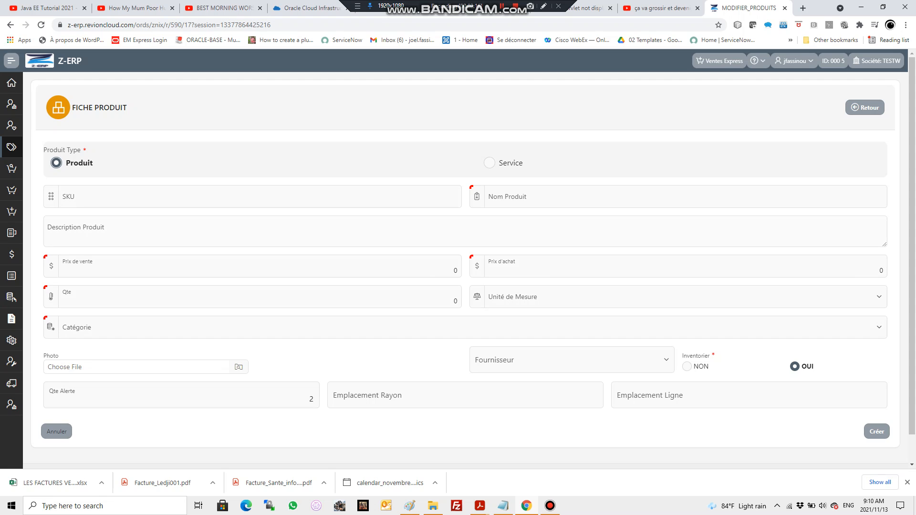
Step: Name the new product "Test Boisson"
click(677, 197)
text(Test )
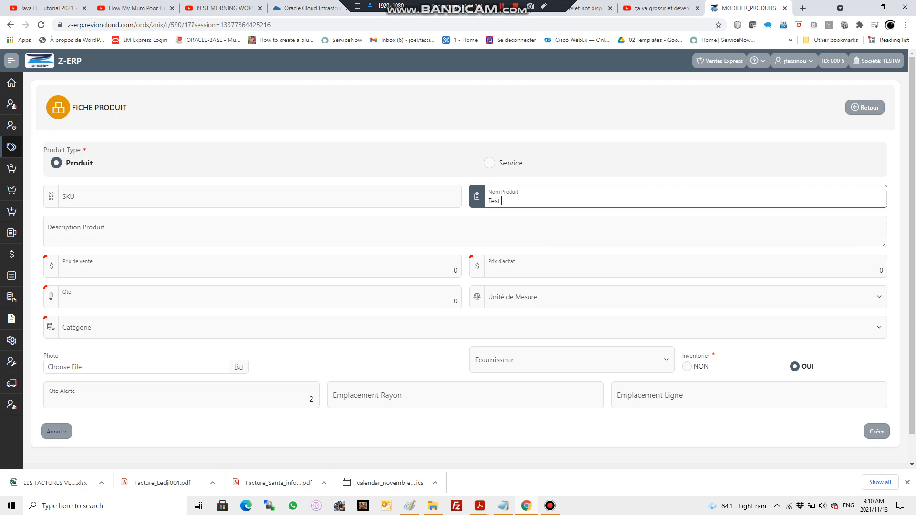
text(Boisson)
key(Tab)
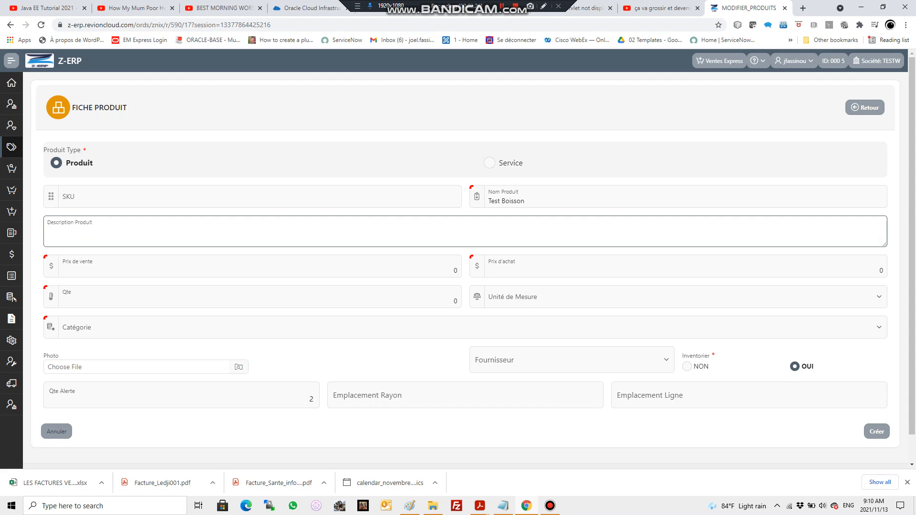
Step: Enter "Boisson non alcoholise pour enfant" as the product description
text(Boisson non alcoholise pour enfant)
key(Tab)
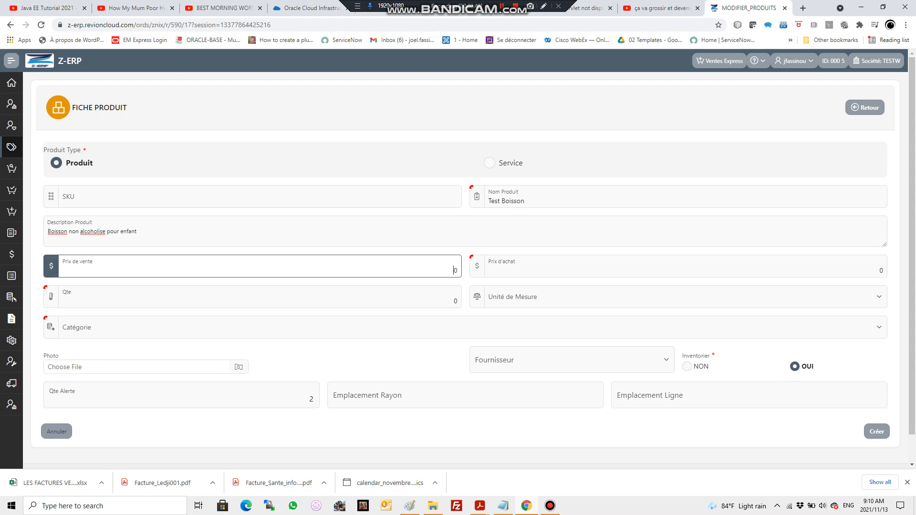
Step: Set the product's sale price (Prix de vente) to 350 and its purchase price (Prix d'achat) to 200
scroll(473, 258, down, 1)
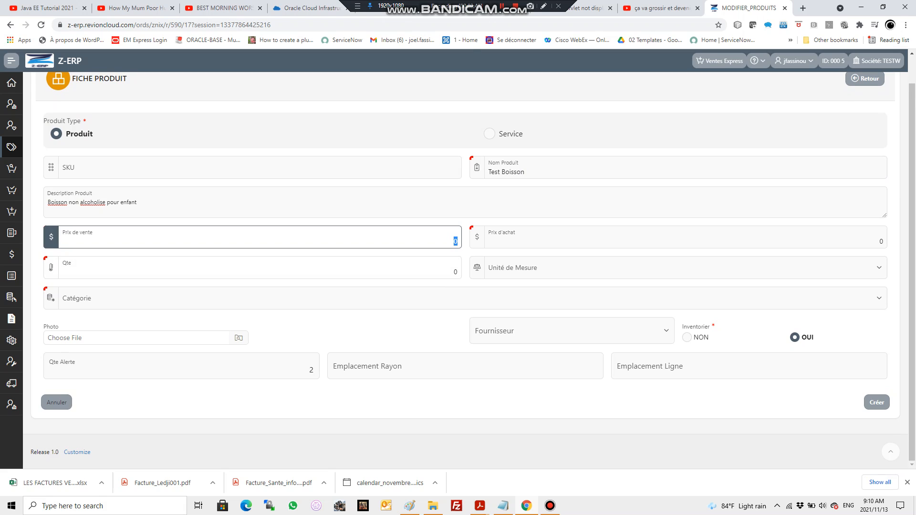
text(350)
key(Tab)
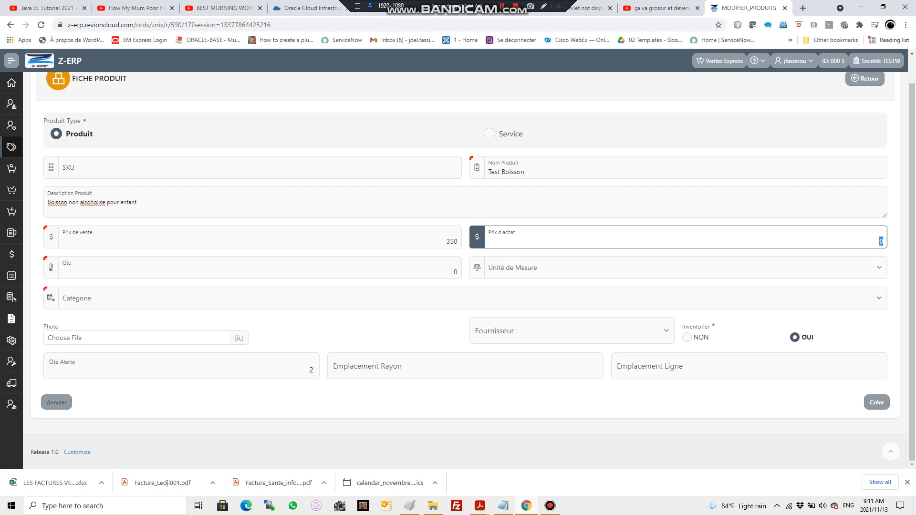
text(200)
key(Tab)
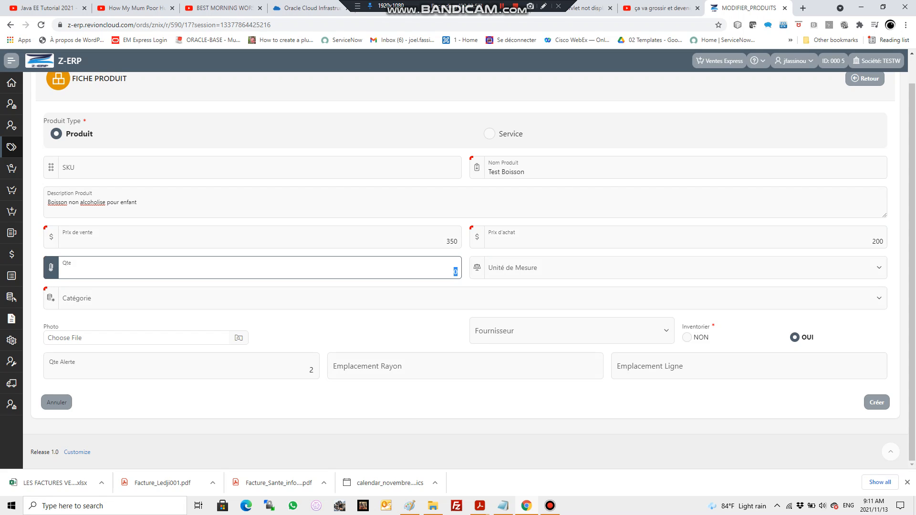
Step: Set the product quantity to 50 and the unit of measure to Nombre
text(50)
click(678, 267)
click(679, 312)
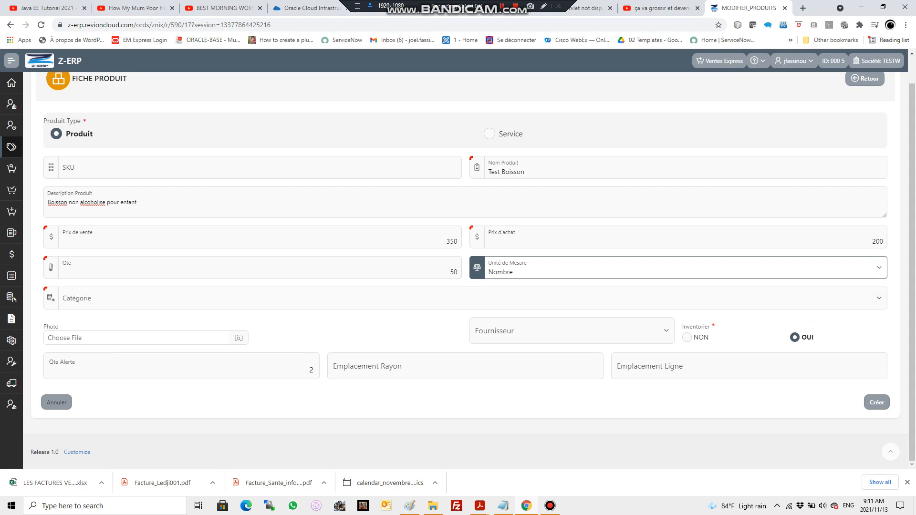
Step: Assign the product to the BOISSON SUCRER category
click(466, 298)
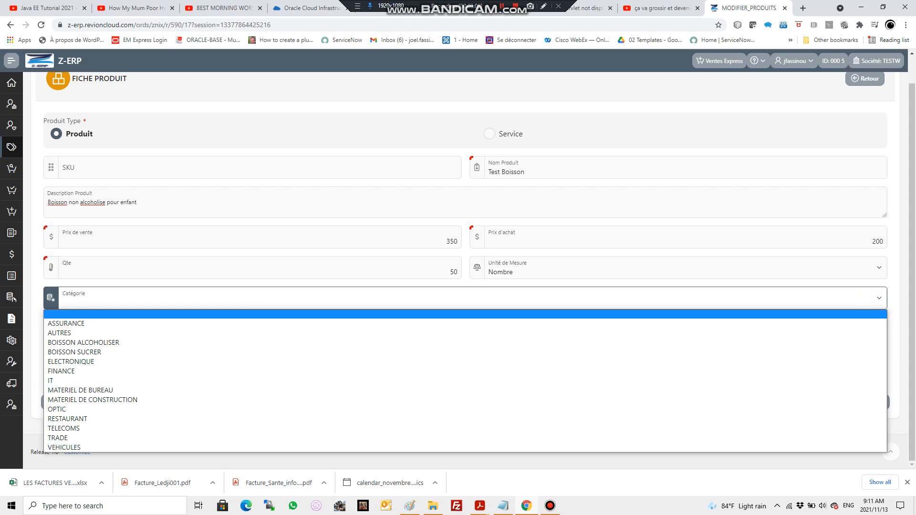
key(Down)
key(Down)
key(Down)
key(Down)
key(Down)
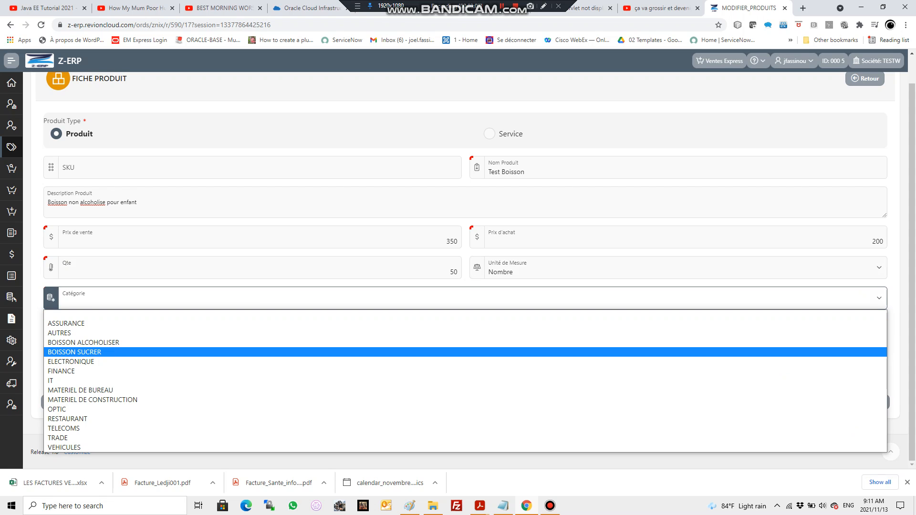
key(Up)
key(Return)
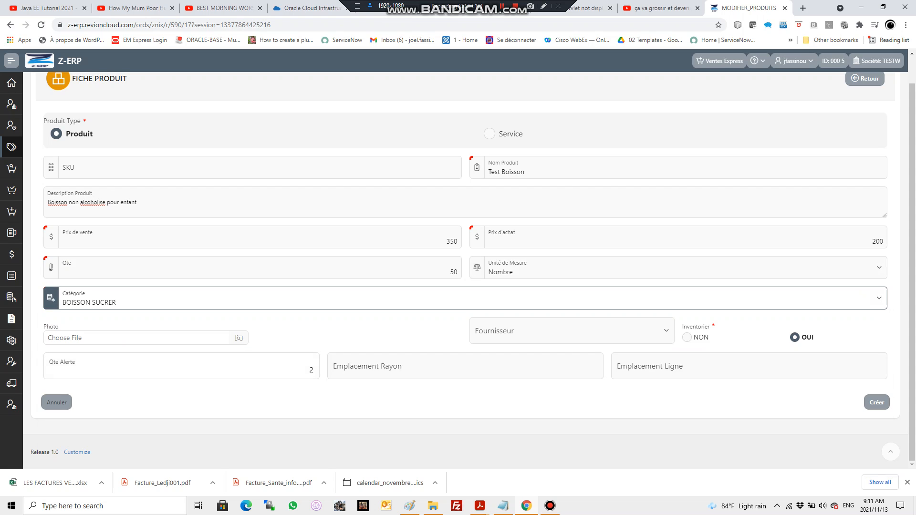
click(465, 299)
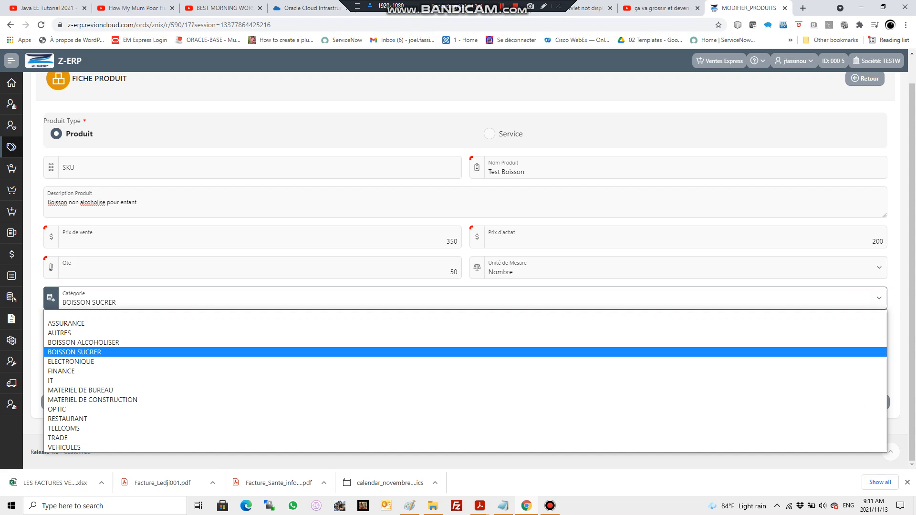
key(Return)
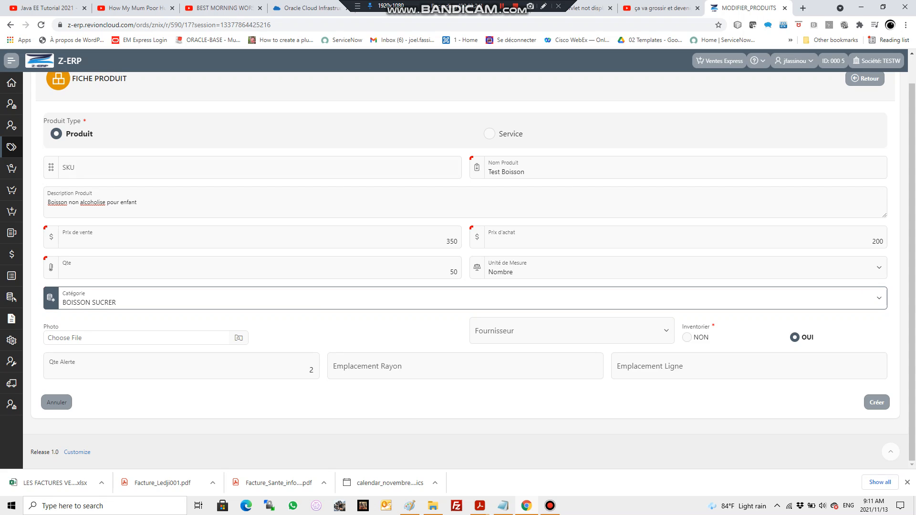
Step: Examine the Configurable entries, including Produit Categorie, to see where product categories are managed
click(11, 60)
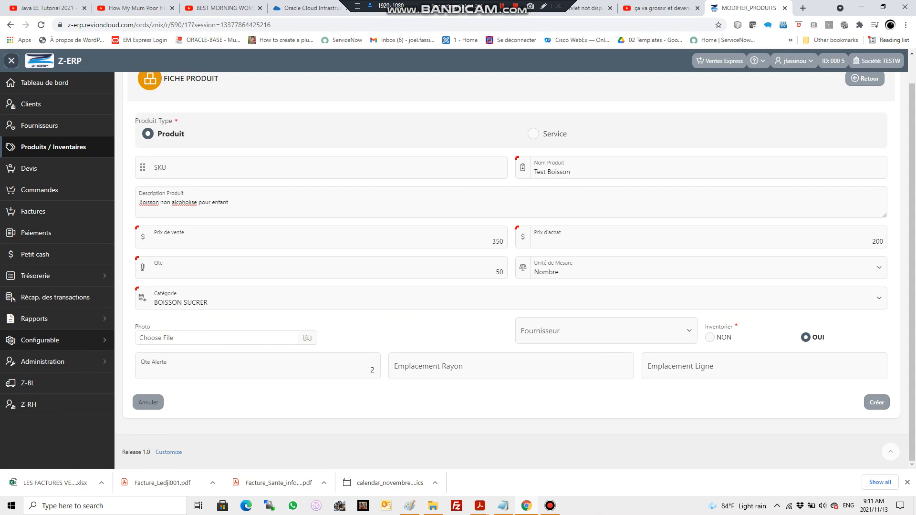
click(52, 340)
scroll(53, 376, down, 2)
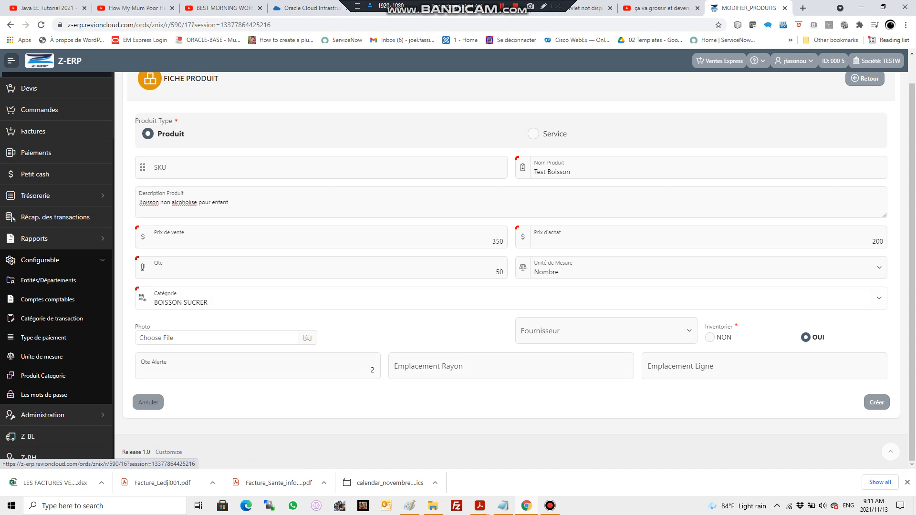
click(248, 299)
click(248, 300)
click(248, 300)
click(248, 300)
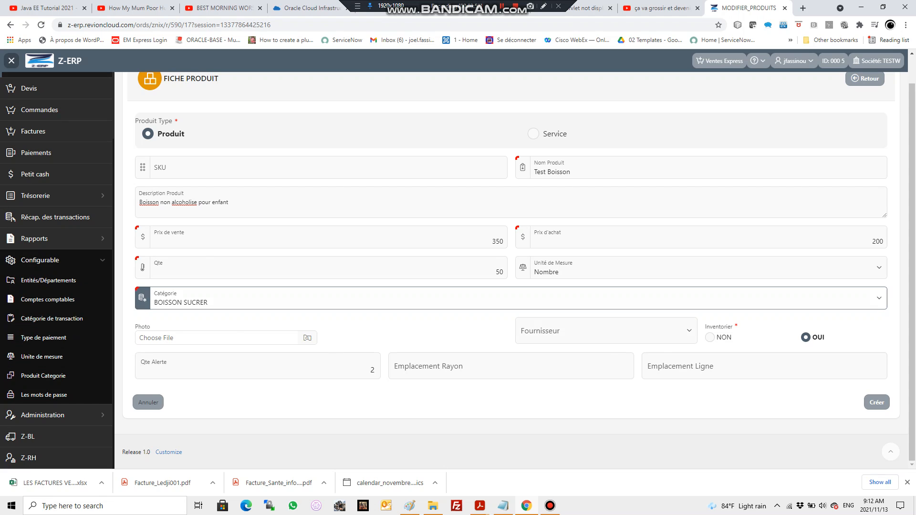
click(12, 60)
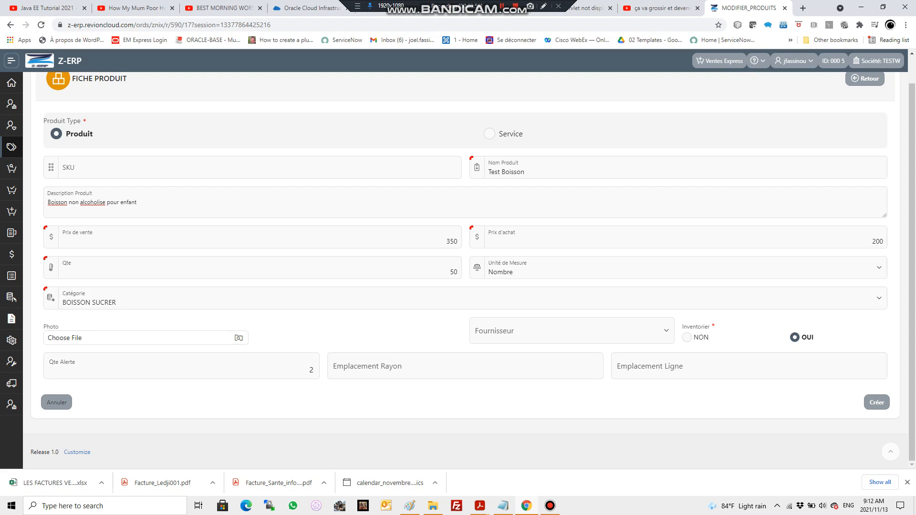
Step: Start choosing a product photo and look through the images in the lhosto\img folder
click(146, 338)
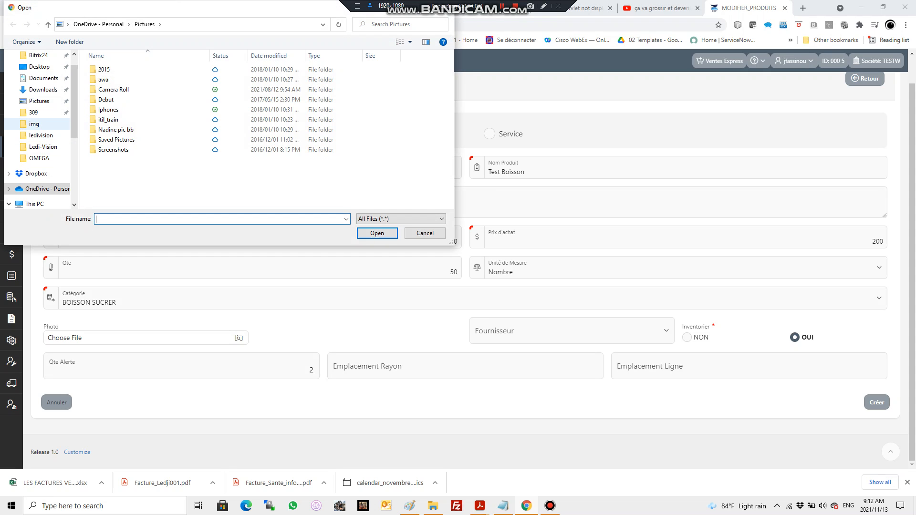
click(34, 124)
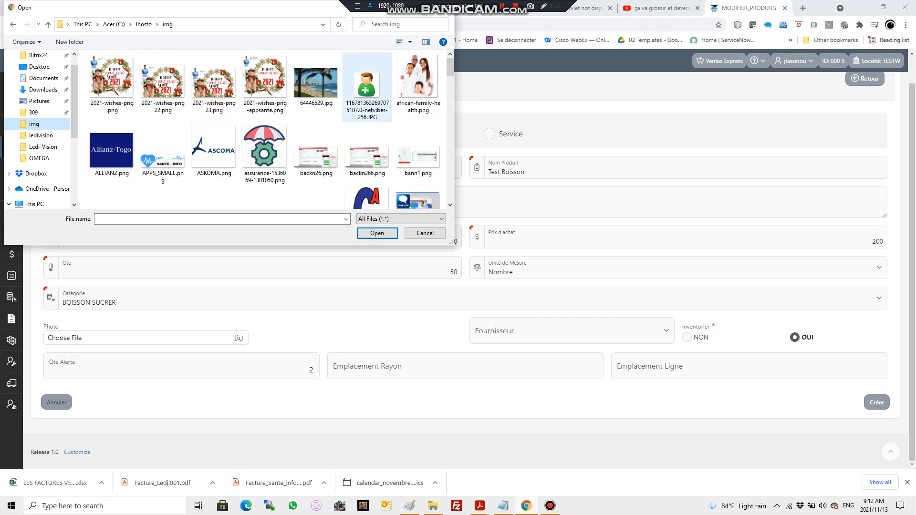
scroll(410, 143, down, 3)
scroll(418, 110, down, 10)
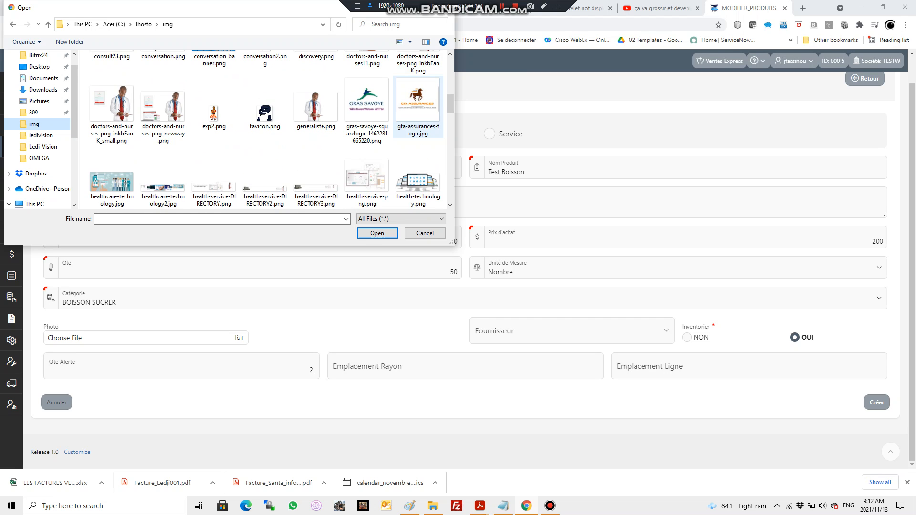
scroll(418, 113, down, 12)
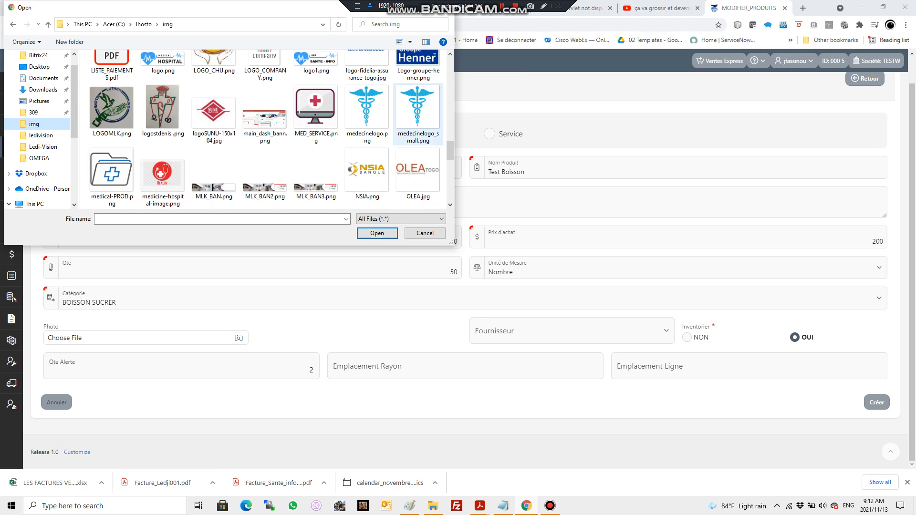
scroll(418, 112, down, 2)
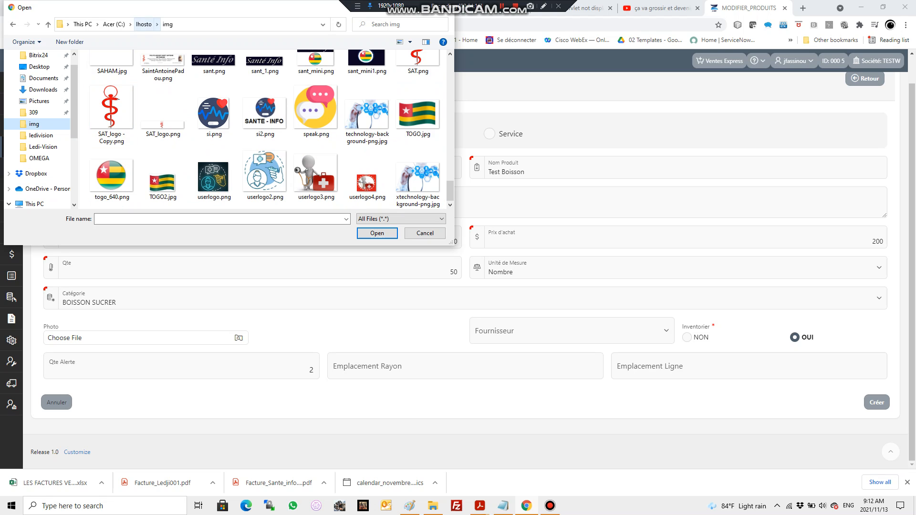
Step: Attach OASIS.jfif from C:\Z-BL\img as the product photo
click(114, 24)
click(113, 143)
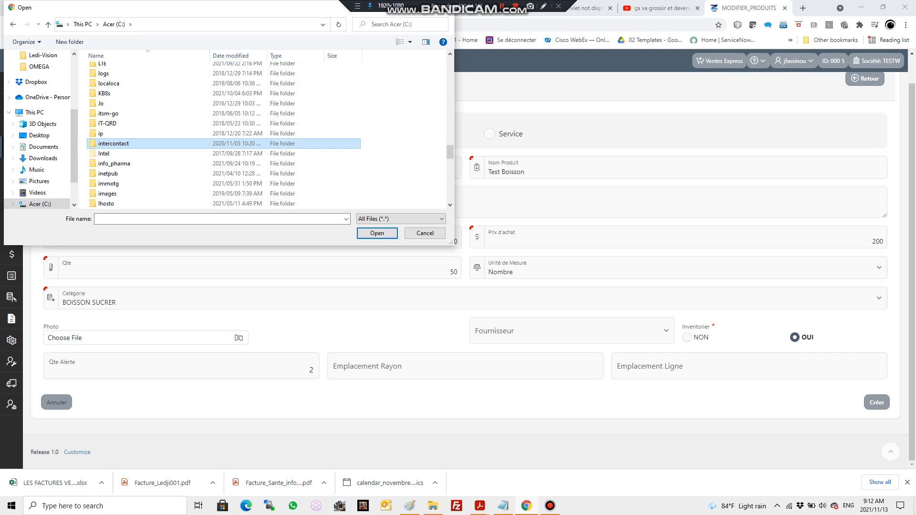
key(Home)
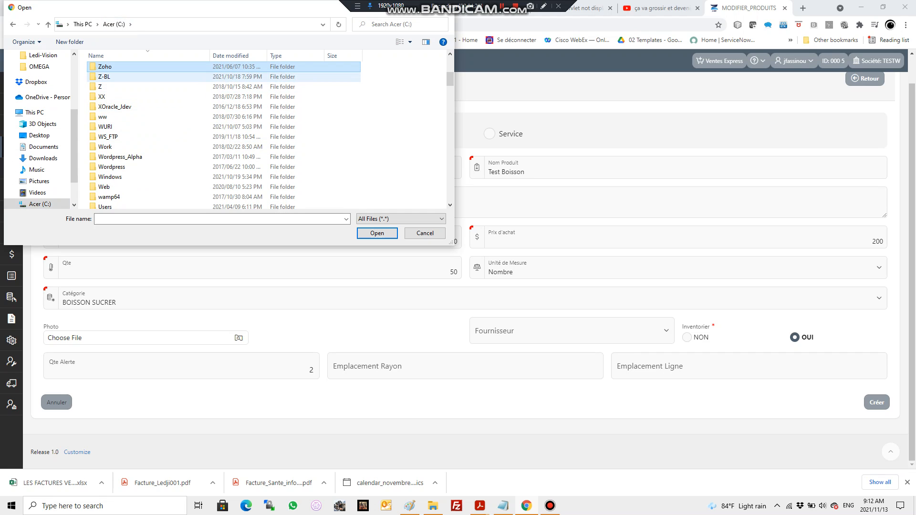
double_click(104, 77)
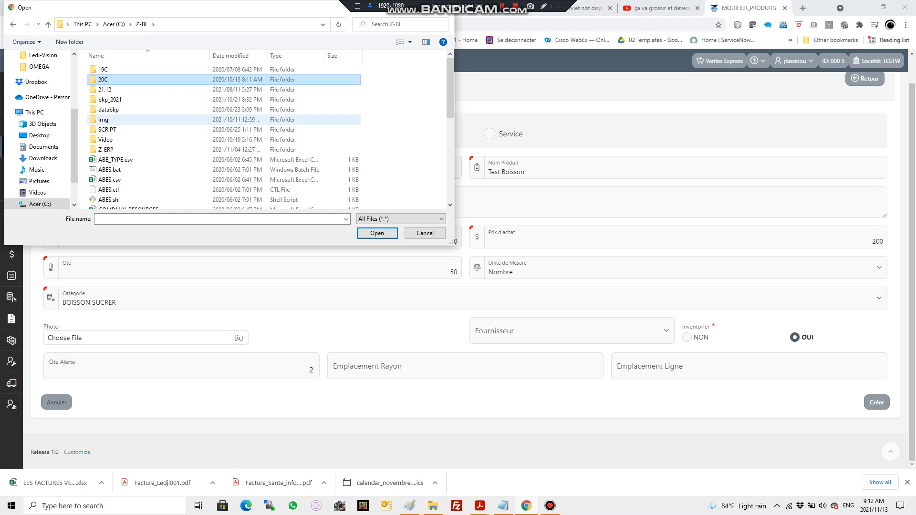
double_click(104, 120)
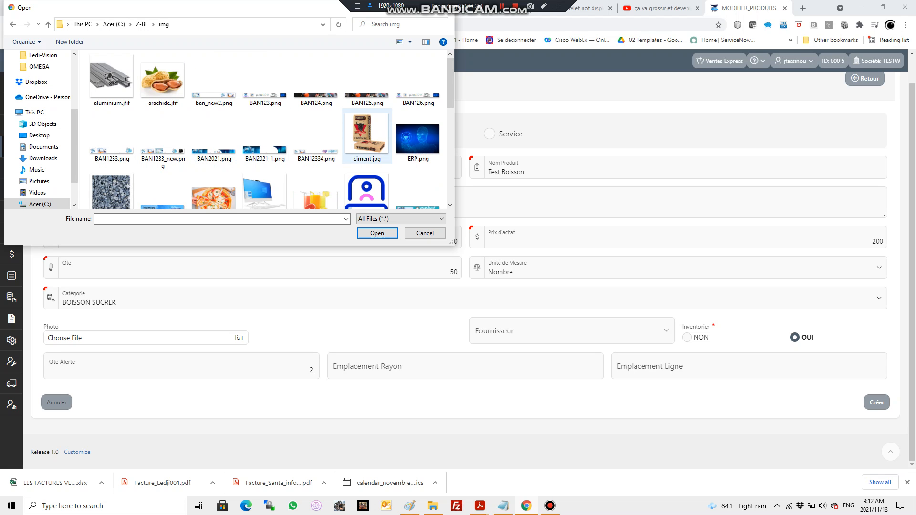
scroll(419, 100, down, 2)
scroll(418, 100, down, 3)
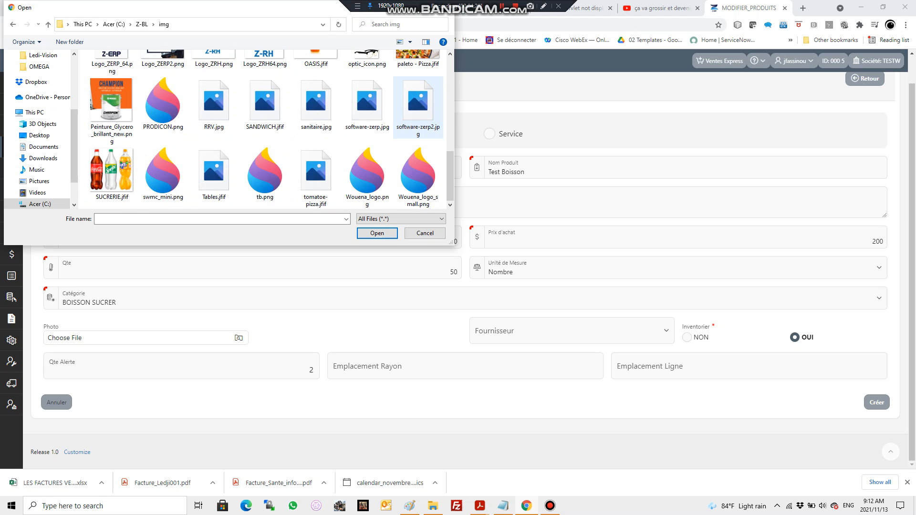
click(316, 77)
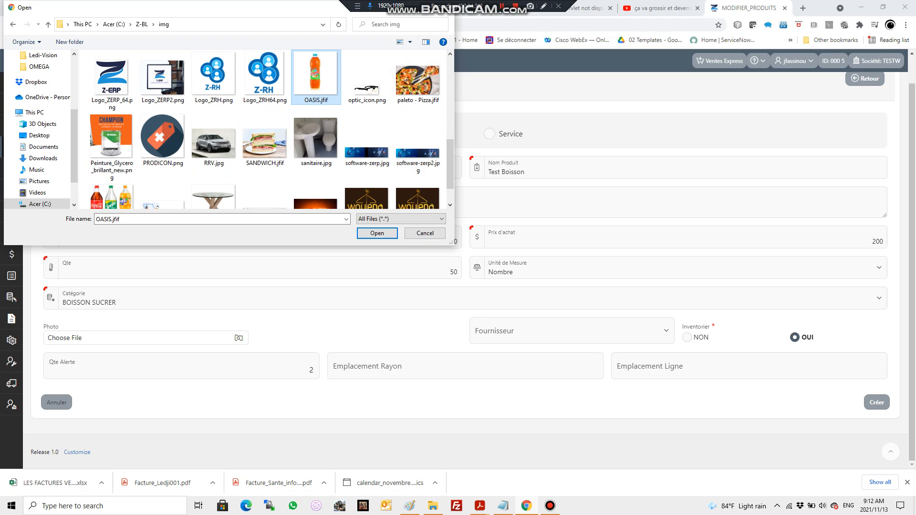
click(377, 233)
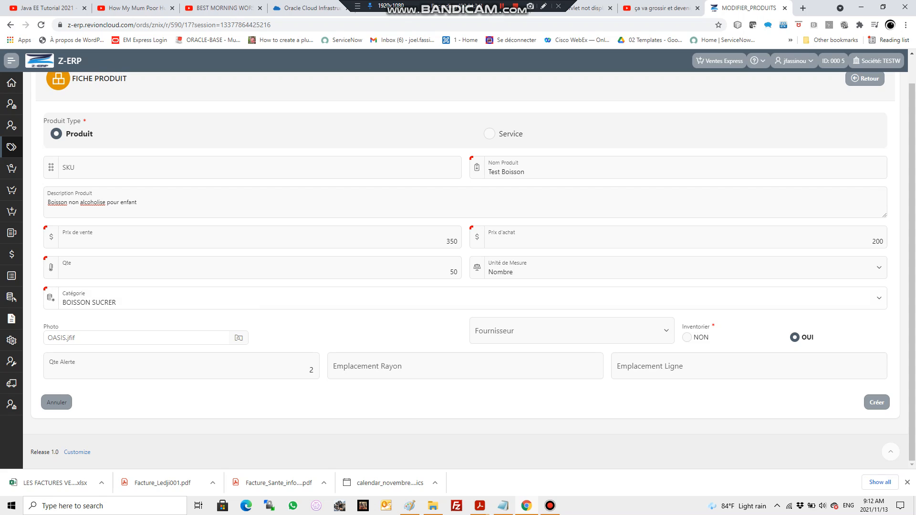
Step: Add OASIS to the end of the product name so it reads "Test Boisson OASIS"
click(527, 171)
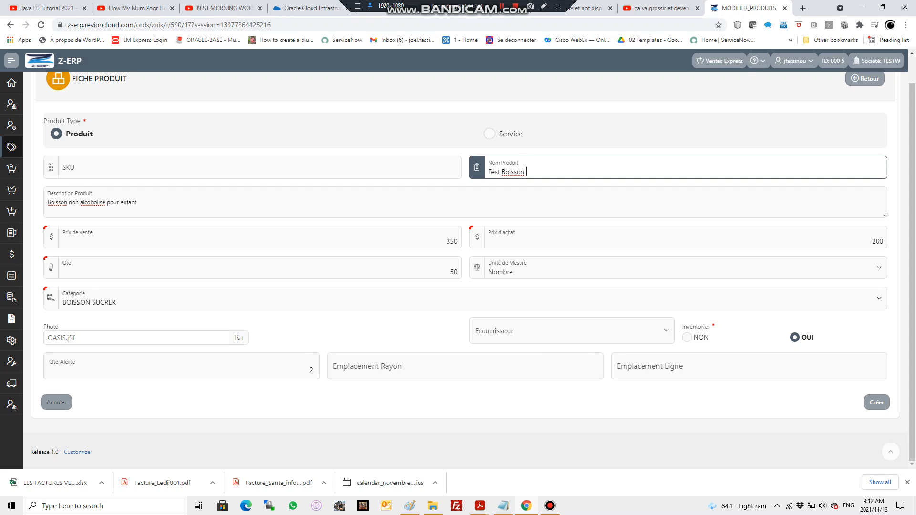
text(OASIS)
key(Caps_Lock)
Step: Assign ETS JOE as the supplier of the product
click(572, 332)
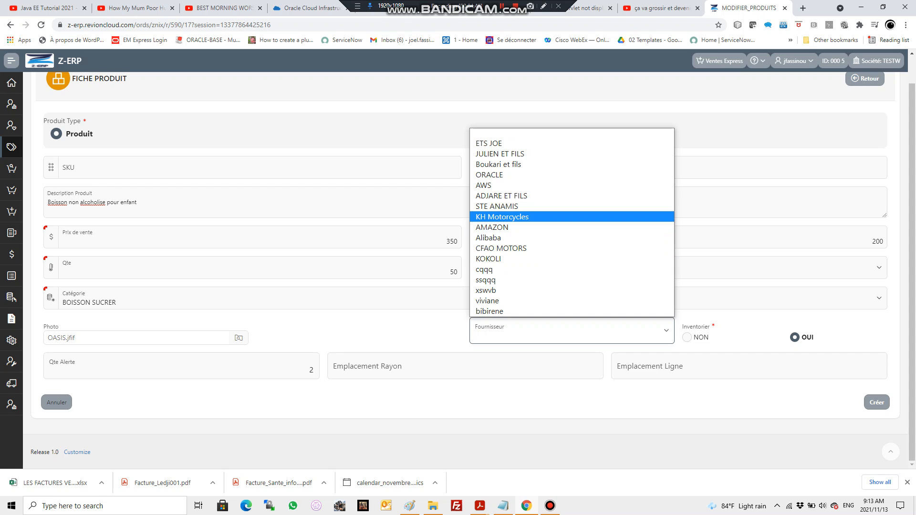
click(572, 144)
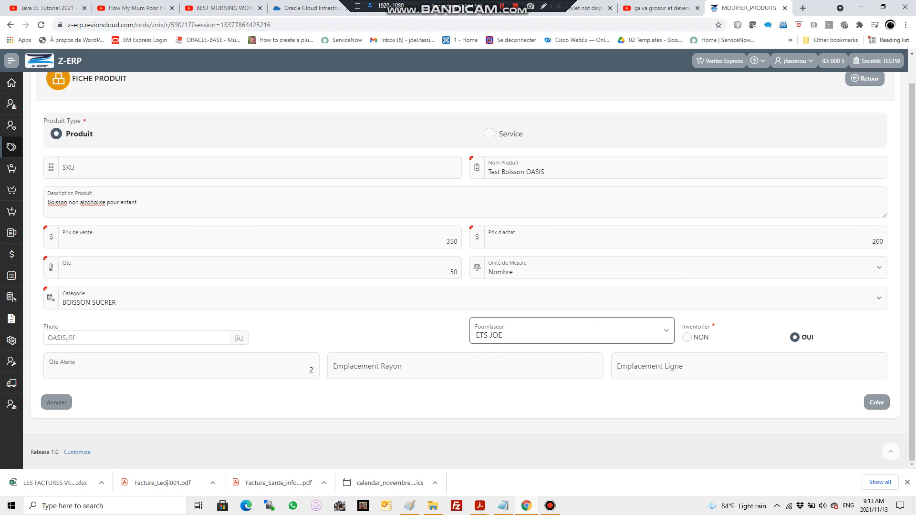
Step: Set the product's shelf location (Emplacement Rayon) to 10 and line location (Emplacement Ligne) to 2, and create the product
double_click(311, 370)
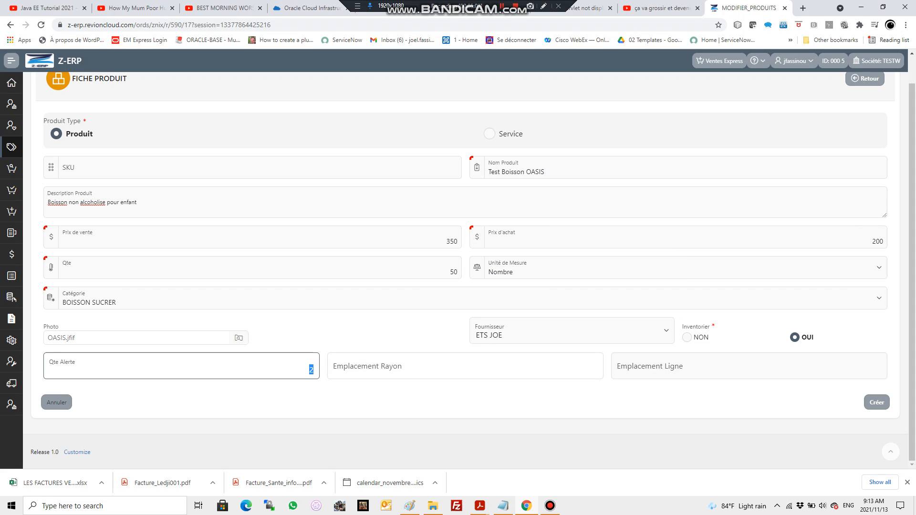
key(Tab)
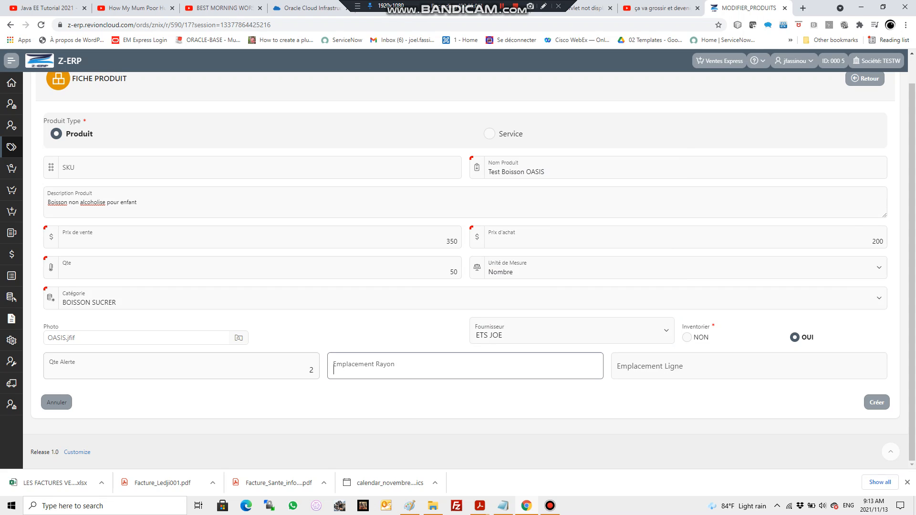
text(10)
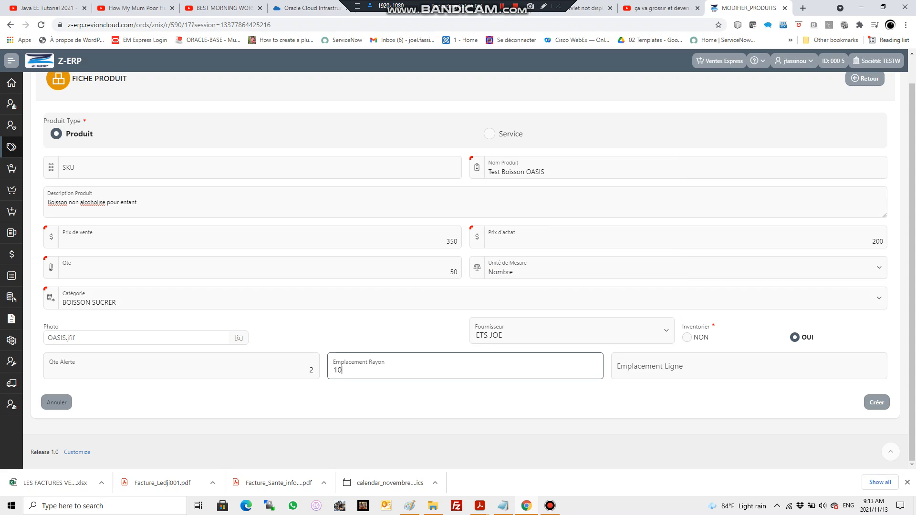
key(Tab)
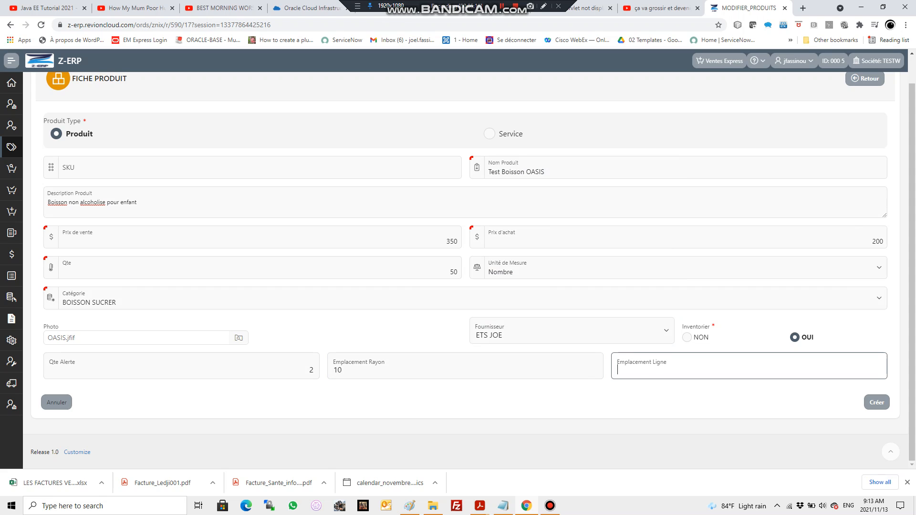
text(2)
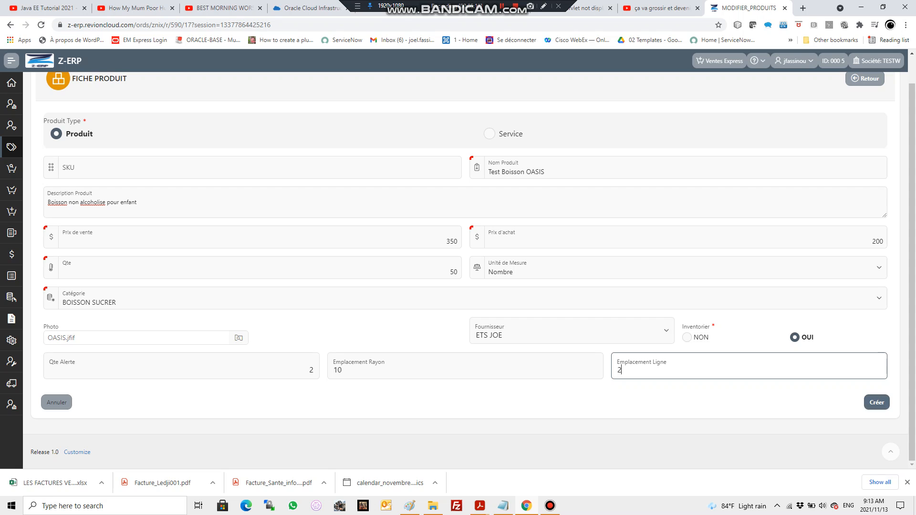
click(876, 402)
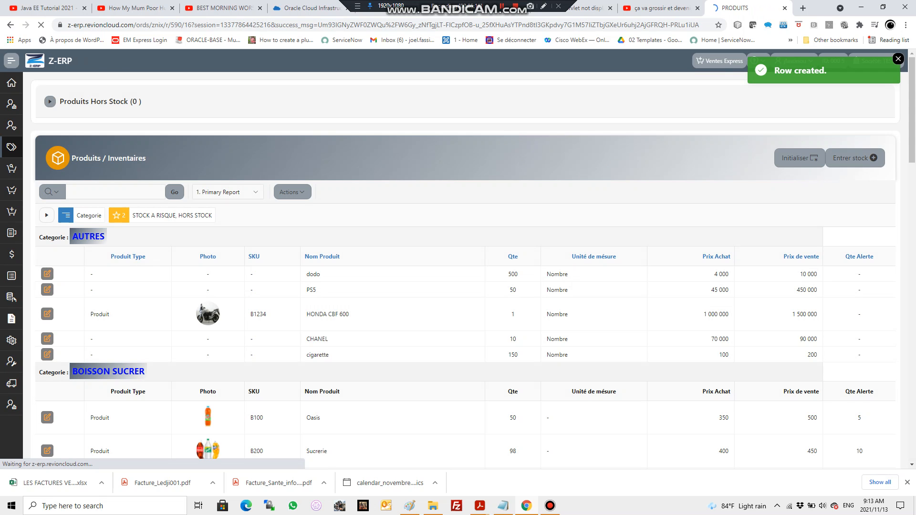
Step: Check the creation message and find Test Boisson OASIS under BOISSON SUCRER in the inventory list, and dismiss the message
drag(828, 71, 774, 70)
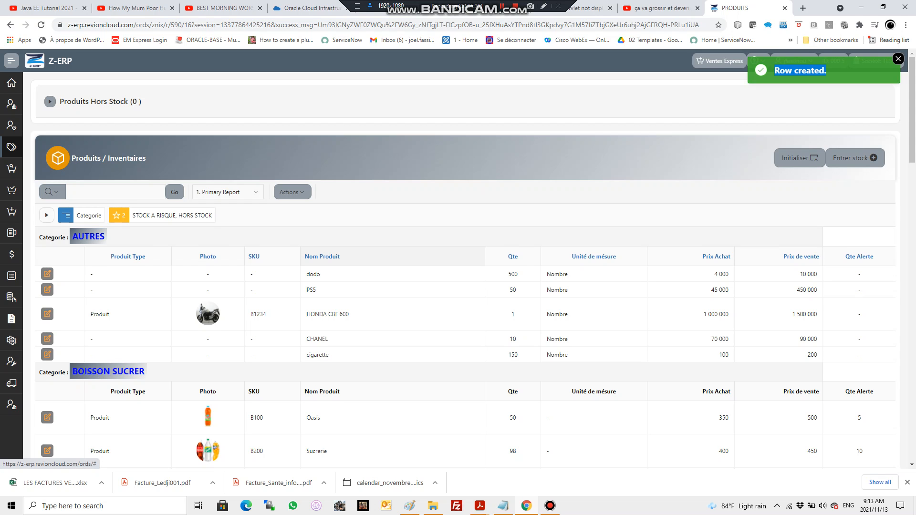
scroll(466, 267, down, 7)
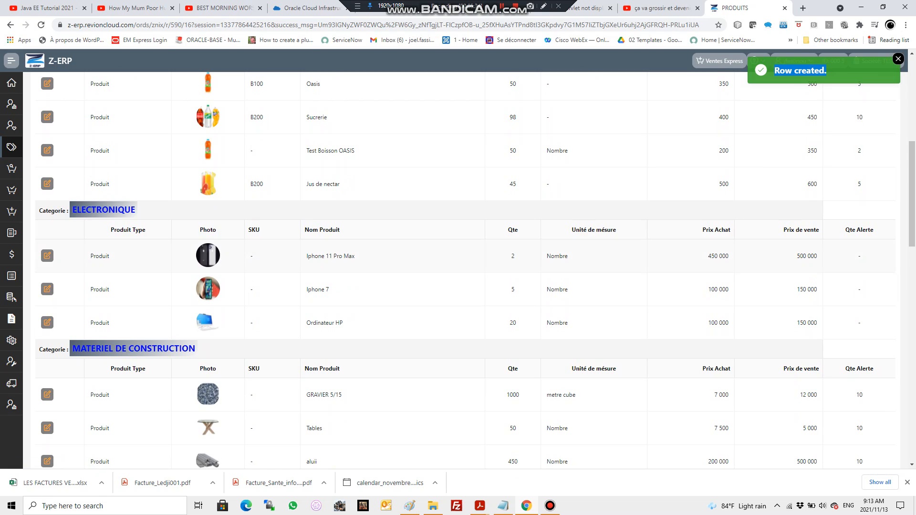
drag(356, 150, 306, 150)
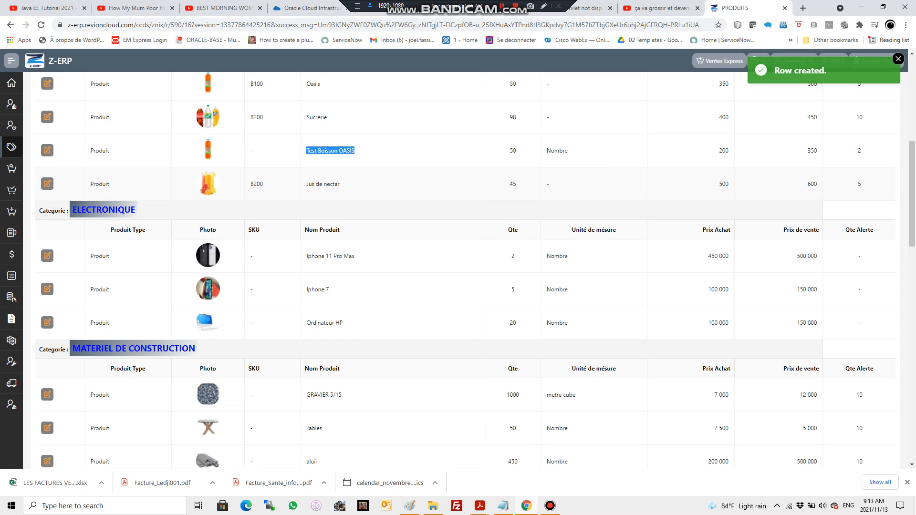
scroll(465, 268, up, 7)
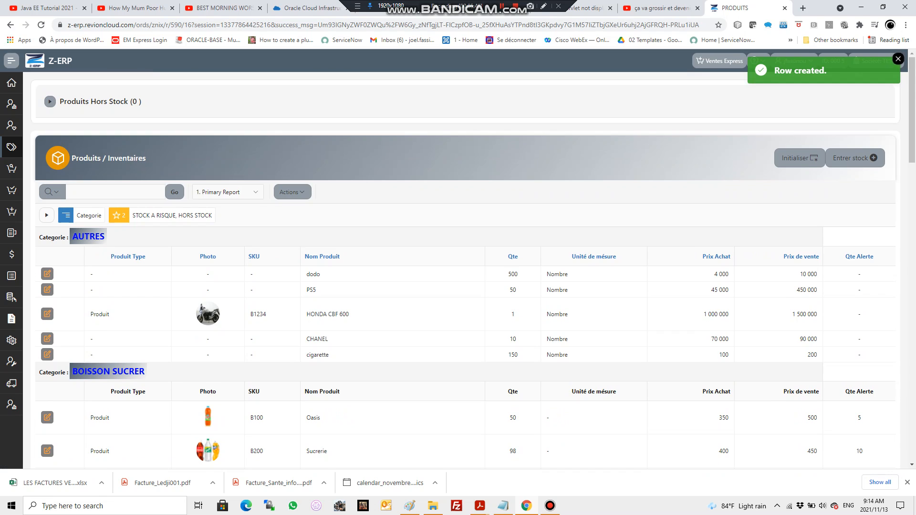
click(899, 59)
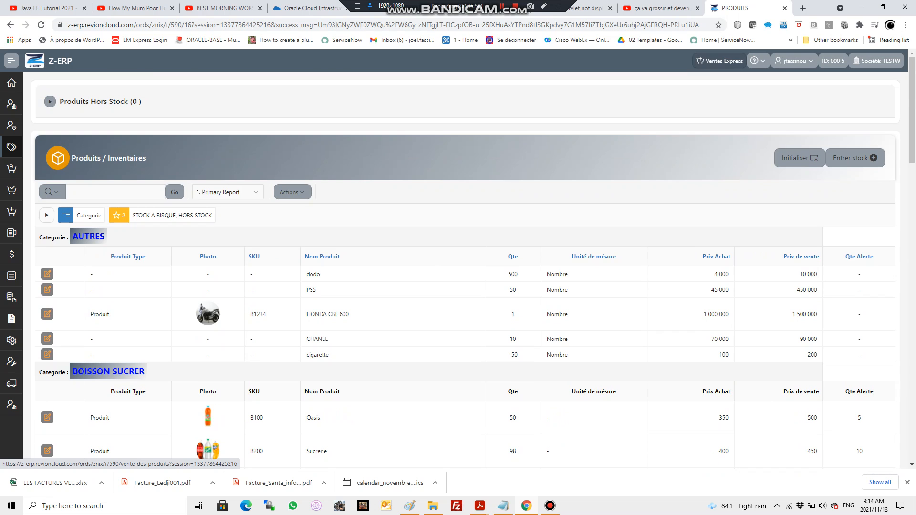
Step: Start an express sale order for Test Boisson OASIS with a quantity of 5
click(720, 60)
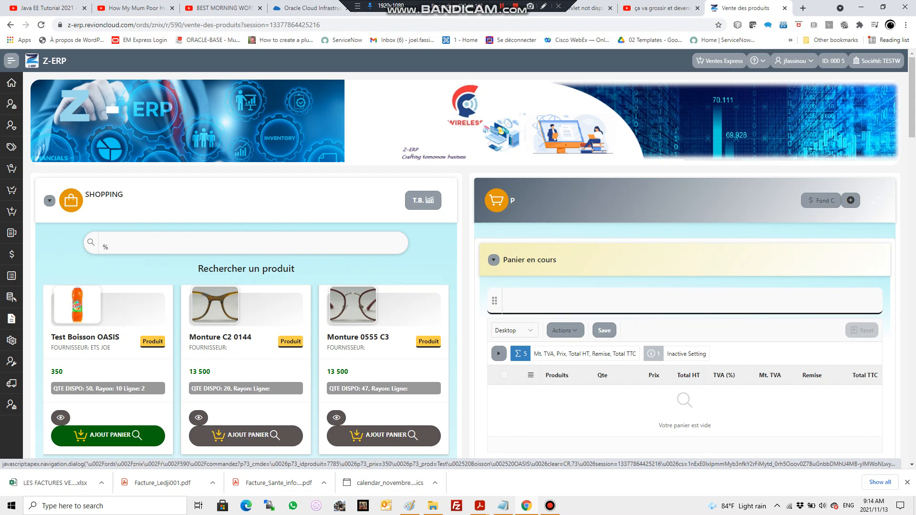
click(108, 436)
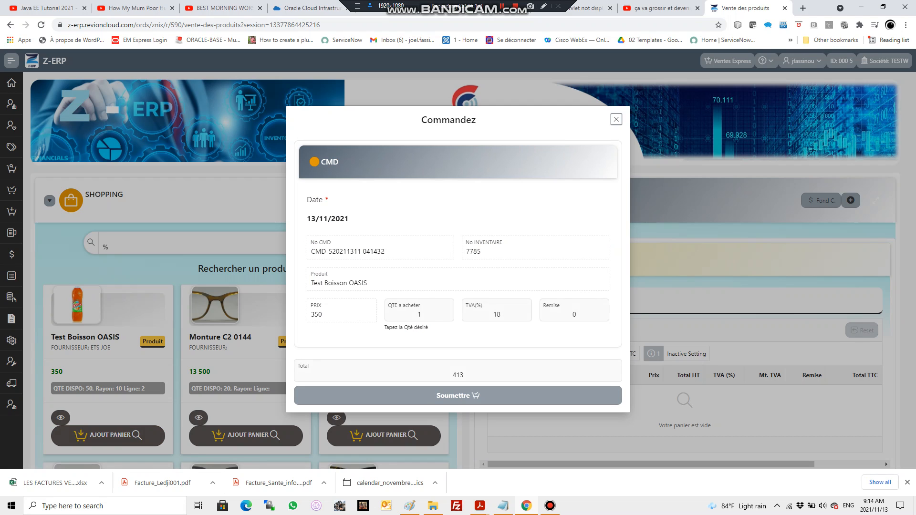
key(Tab)
text(5)
key(Tab)
click(422, 314)
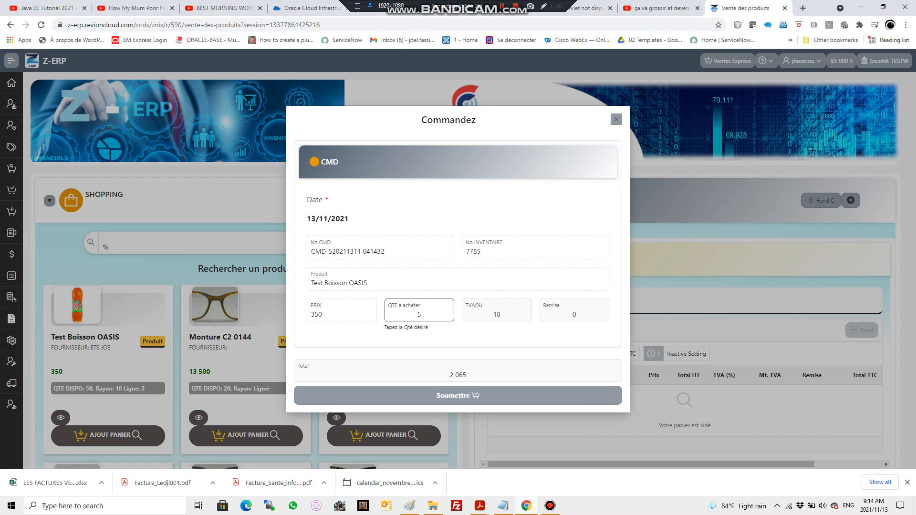
Step: Set the order's TVA rate to 0 % and submit it to the cart
click(501, 315)
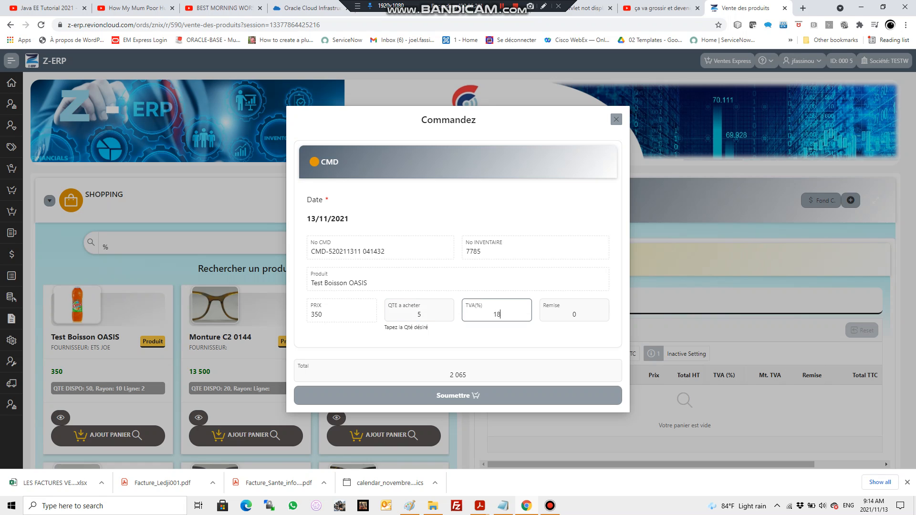
double_click(498, 314)
text(0)
key(Tab)
click(458, 396)
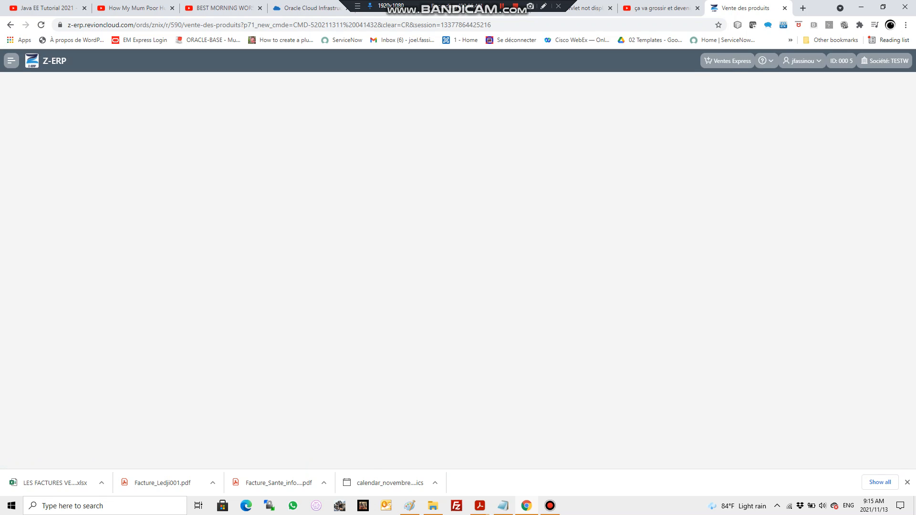
Step: Validate the sale of the Test Boisson OASIS order in the current cart and confirm it
scroll(458, 267, down, 2)
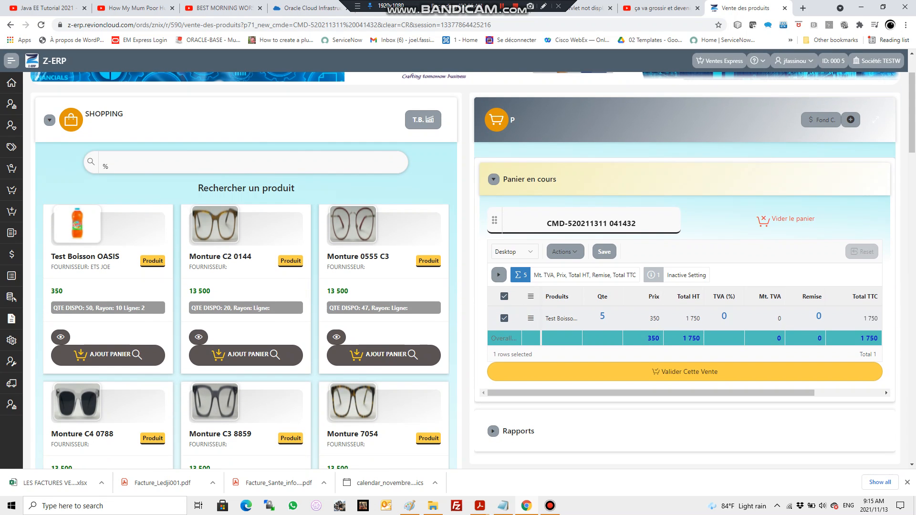
scroll(458, 267, down, 1)
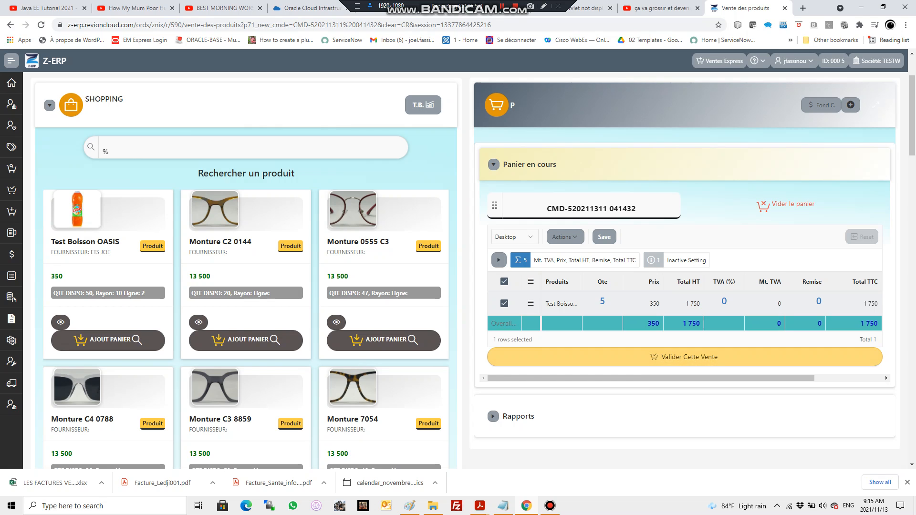
click(685, 357)
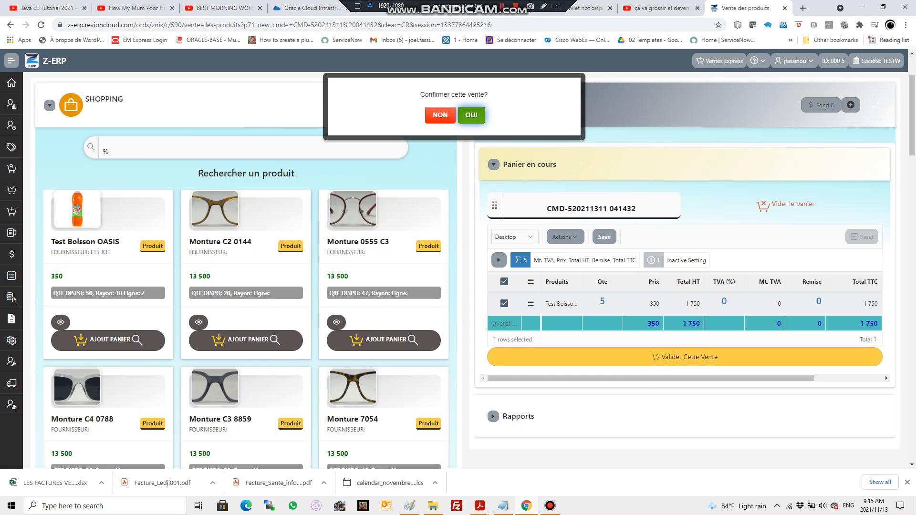
click(471, 115)
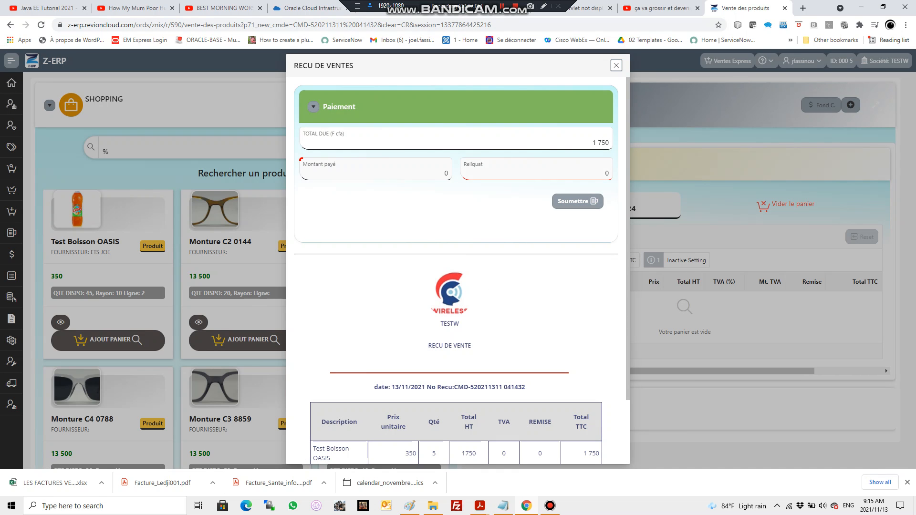
Step: Enter 2000 as the amount paid in the receipt's payment section to calculate the change due
double_click(446, 174)
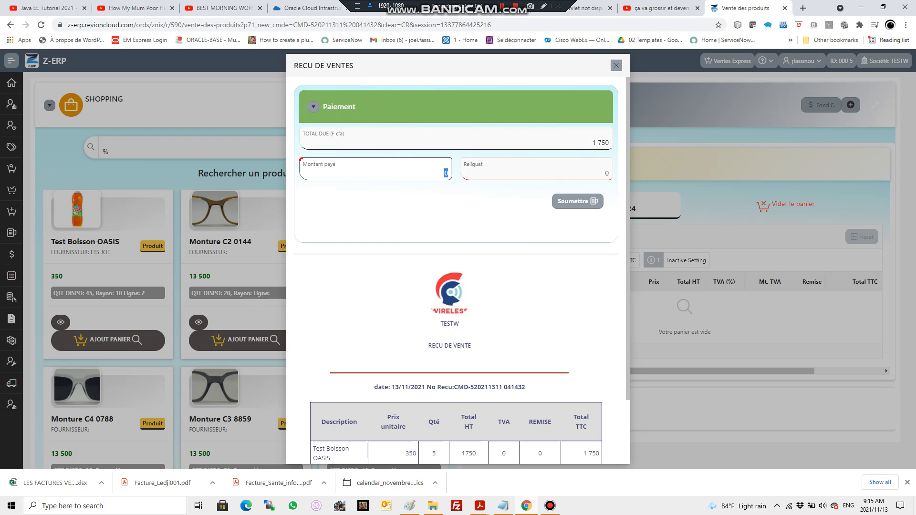
text(2000)
key(Tab)
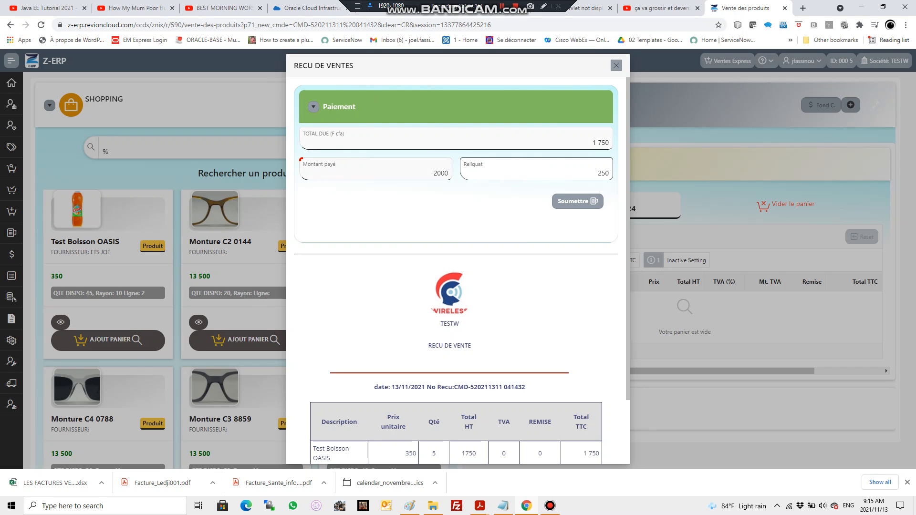
Step: Select the whole sales receipt, from the logo to the total, and open its print preview
scroll(457, 270, down, 2)
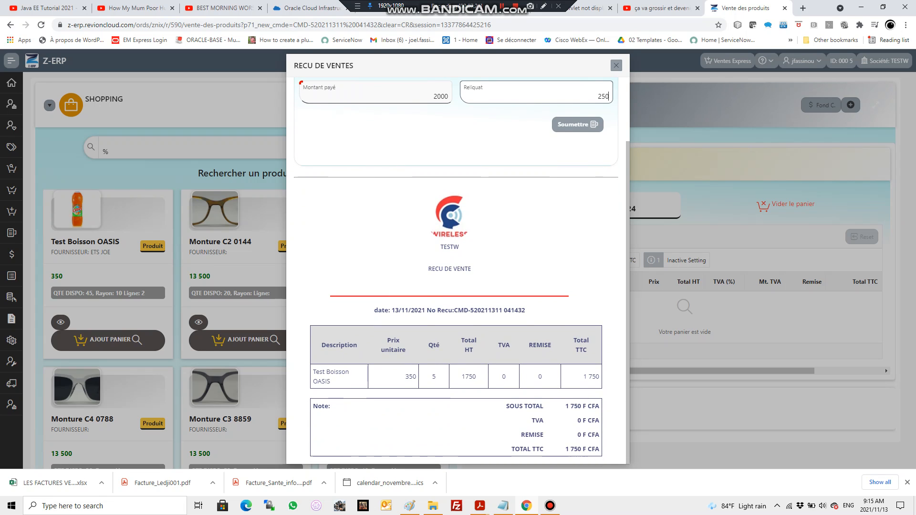
drag(416, 206, 600, 450)
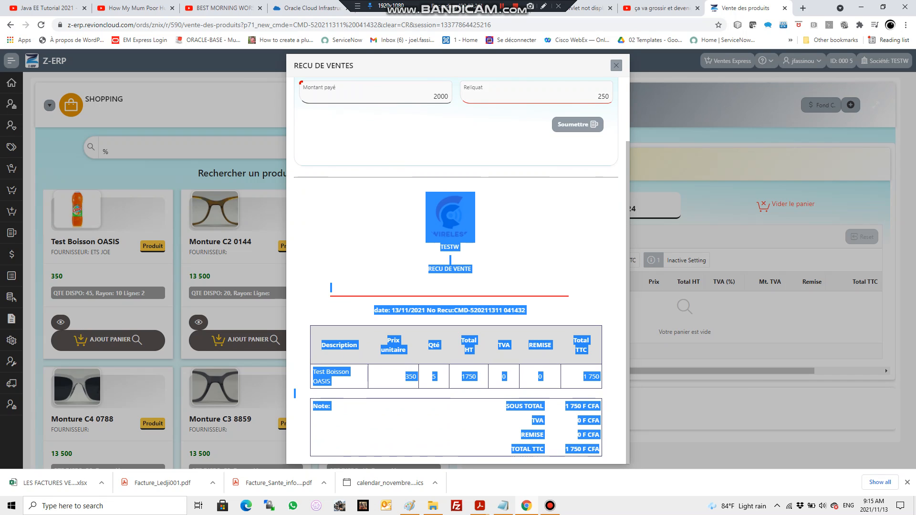
right_click(463, 209)
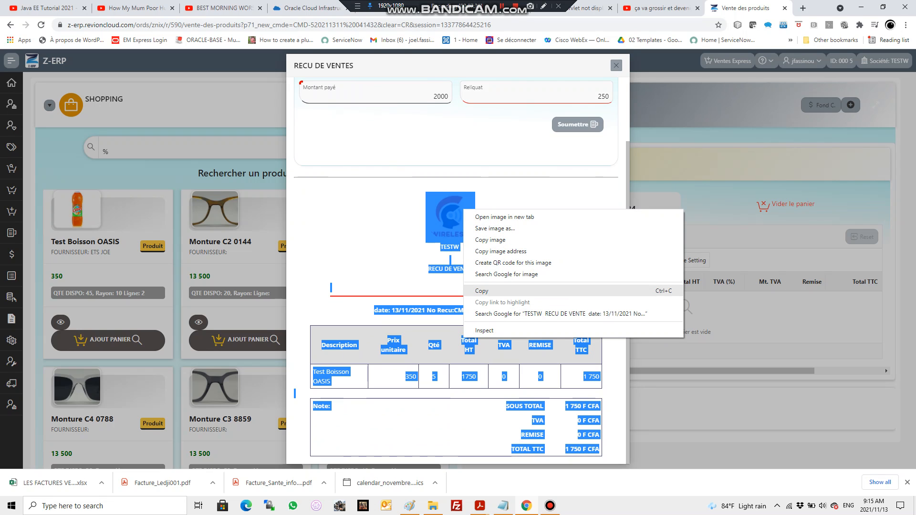
right_click(347, 214)
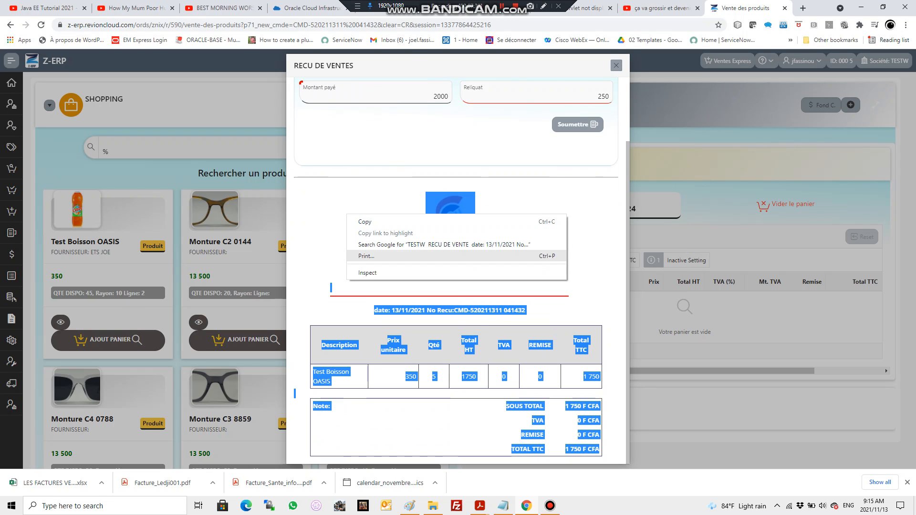
click(367, 257)
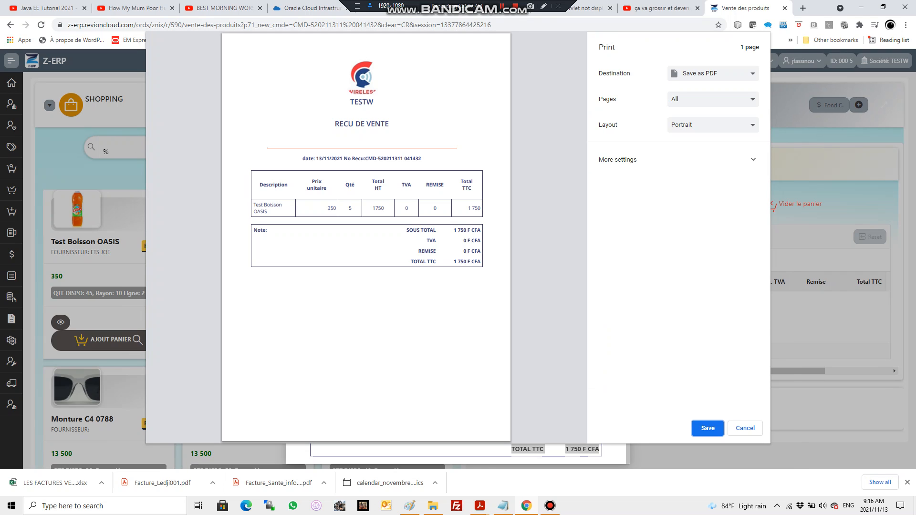
Step: Choose KONICA MINOLTA PS Color Laser Class Driver as the print destination, cancel the printing and close the sales receipt
click(713, 73)
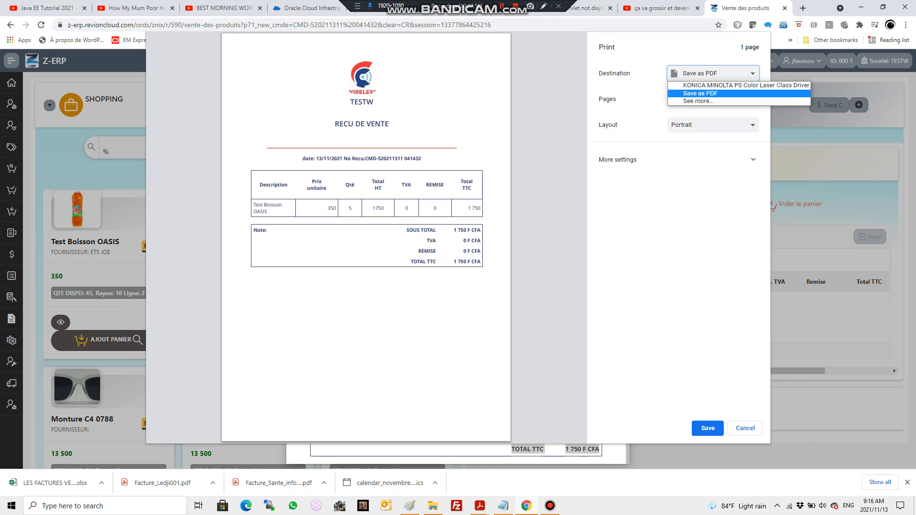
click(642, 86)
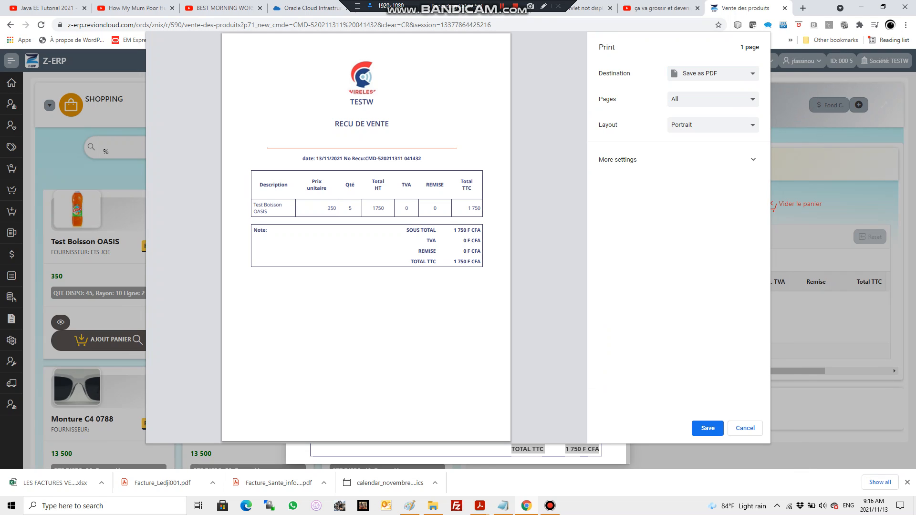
click(713, 73)
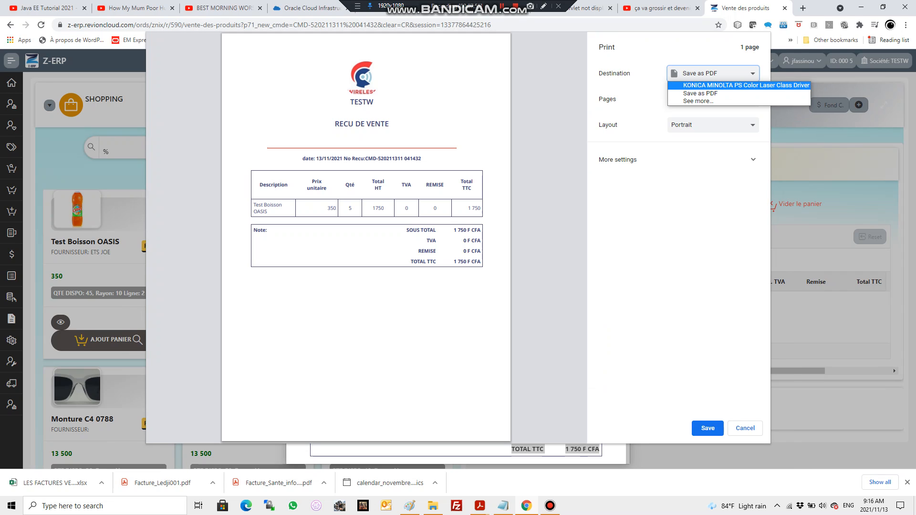
click(735, 85)
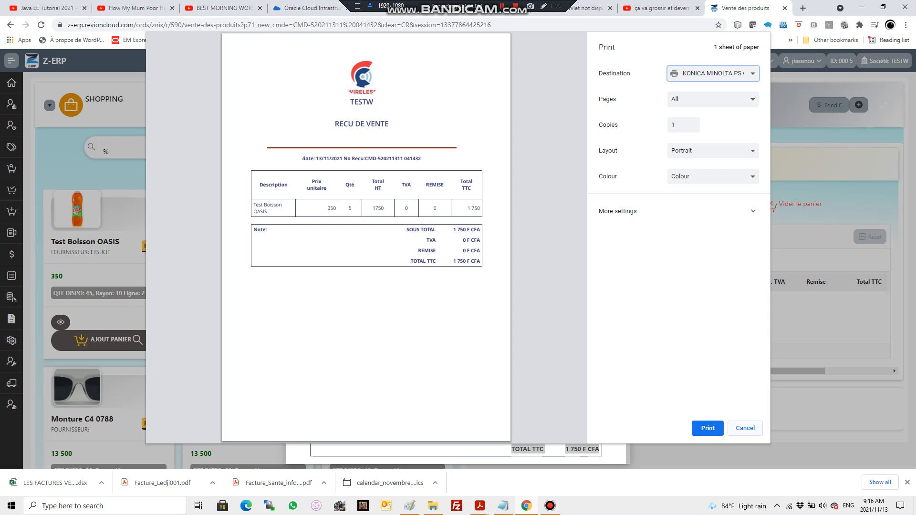
click(745, 428)
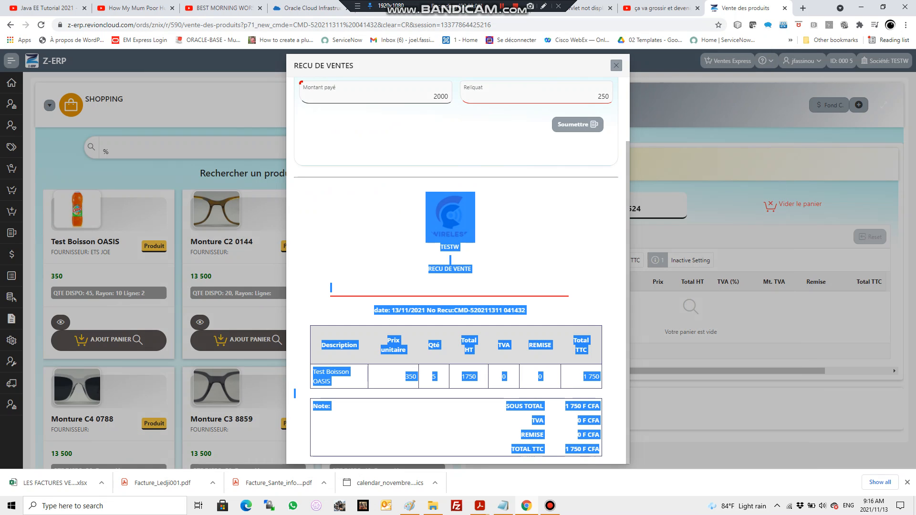
click(616, 65)
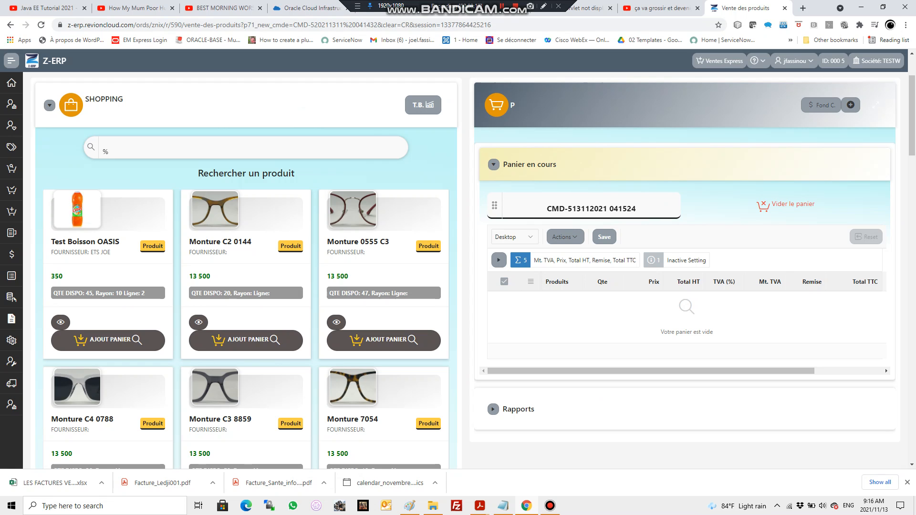
Step: Add one Monture 0555 C3 and one Test Boisson OASIS to the current cart
click(384, 339)
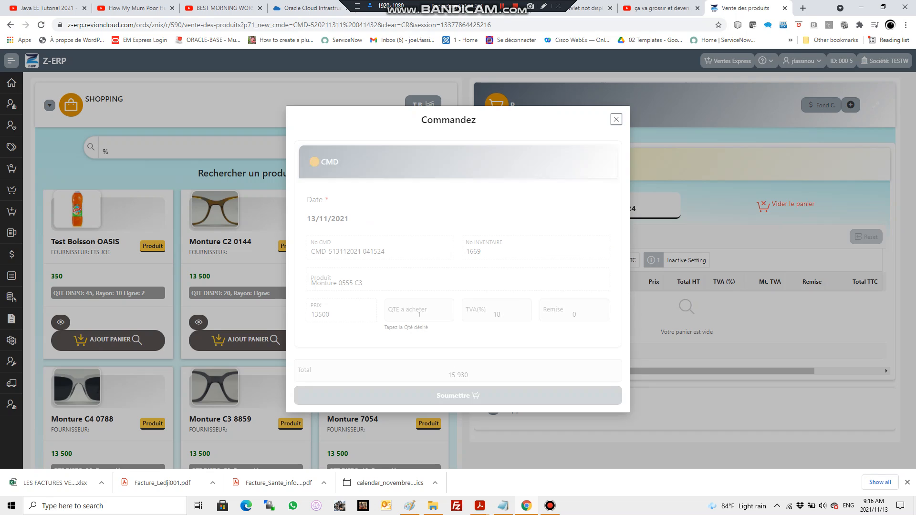
click(458, 396)
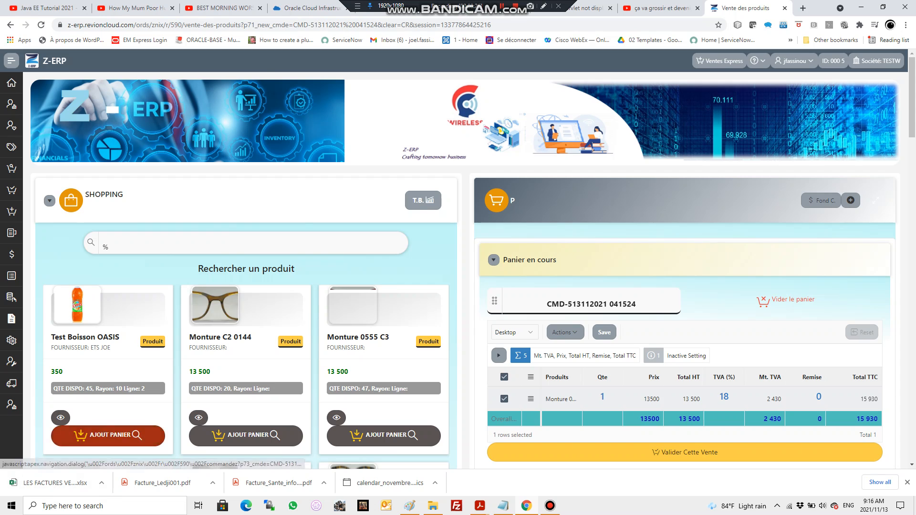
click(107, 436)
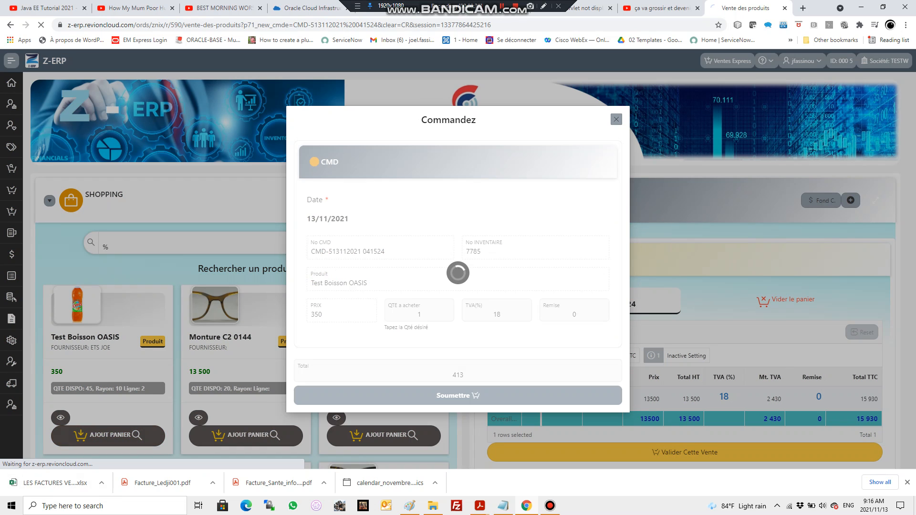
scroll(645, 377, down, 3)
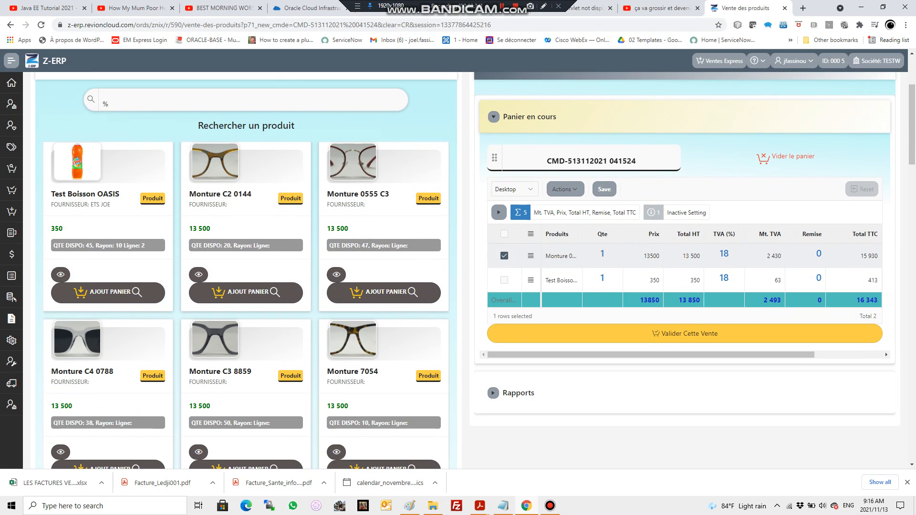
Step: Add one Monture C3 8859 to the same cart
click(724, 278)
scroll(246, 375, down, 2)
click(246, 375)
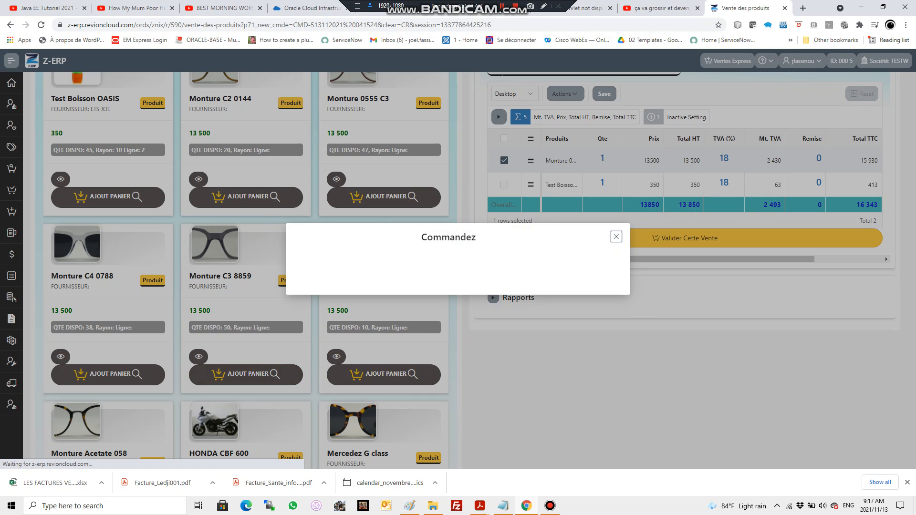
click(459, 396)
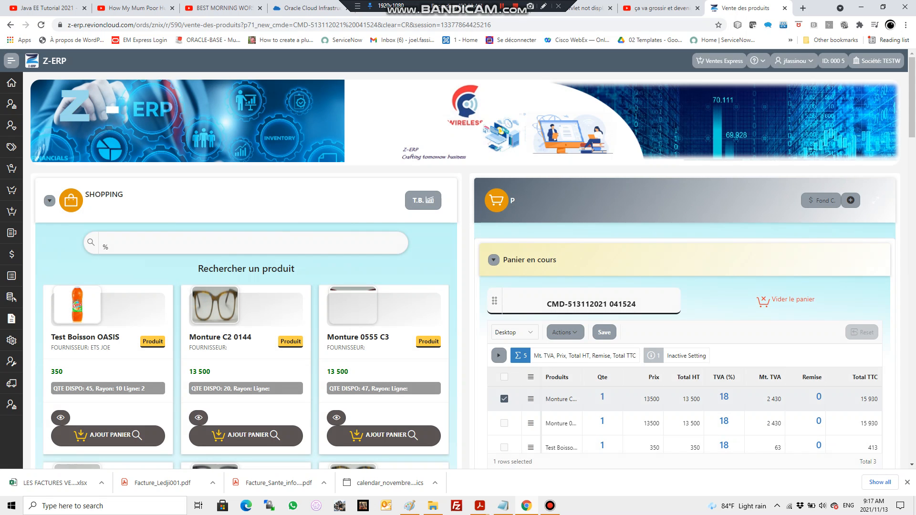
Step: Validate and confirm the sale of the three-product cart, and review its sales receipt from the payment section to the total
scroll(465, 270, down, 2)
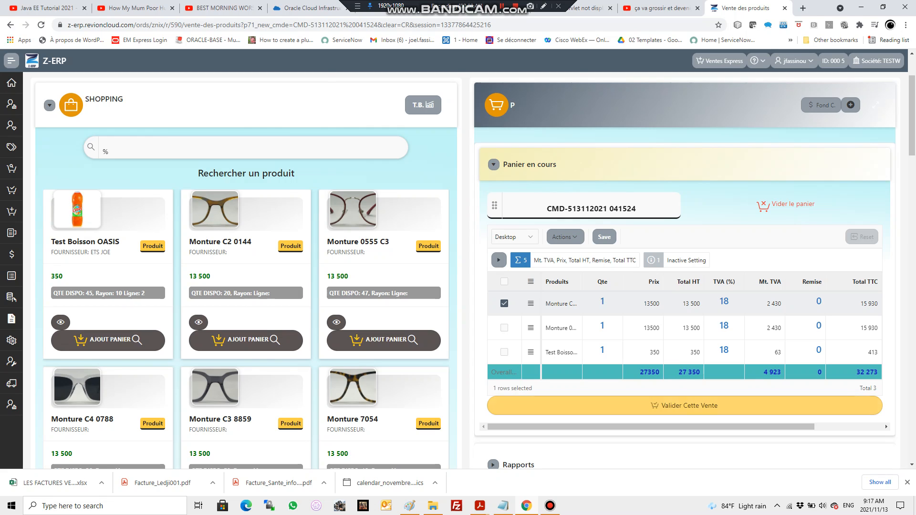
click(685, 406)
click(472, 115)
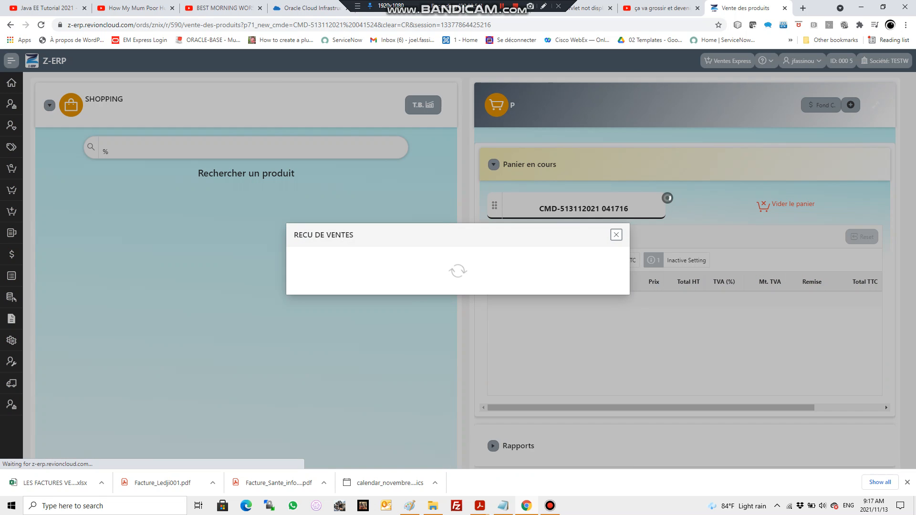
scroll(459, 270, down, 3)
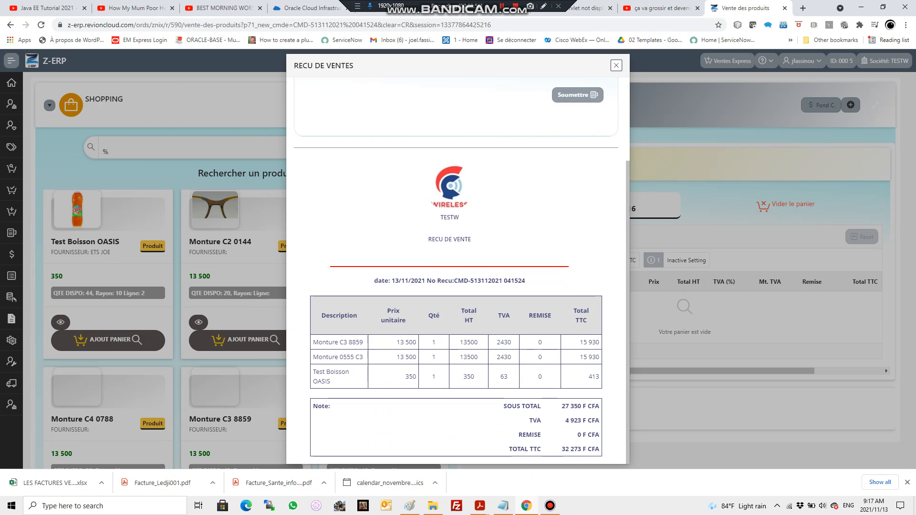
scroll(458, 270, up, 3)
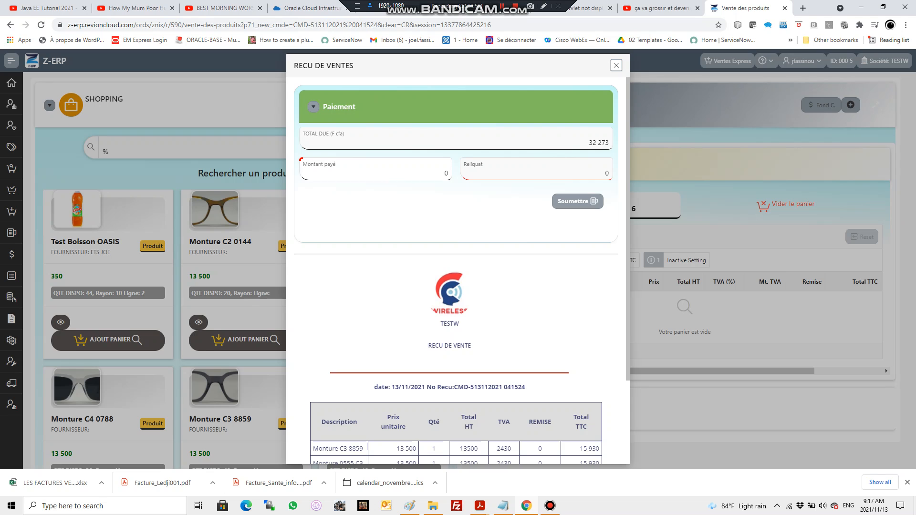